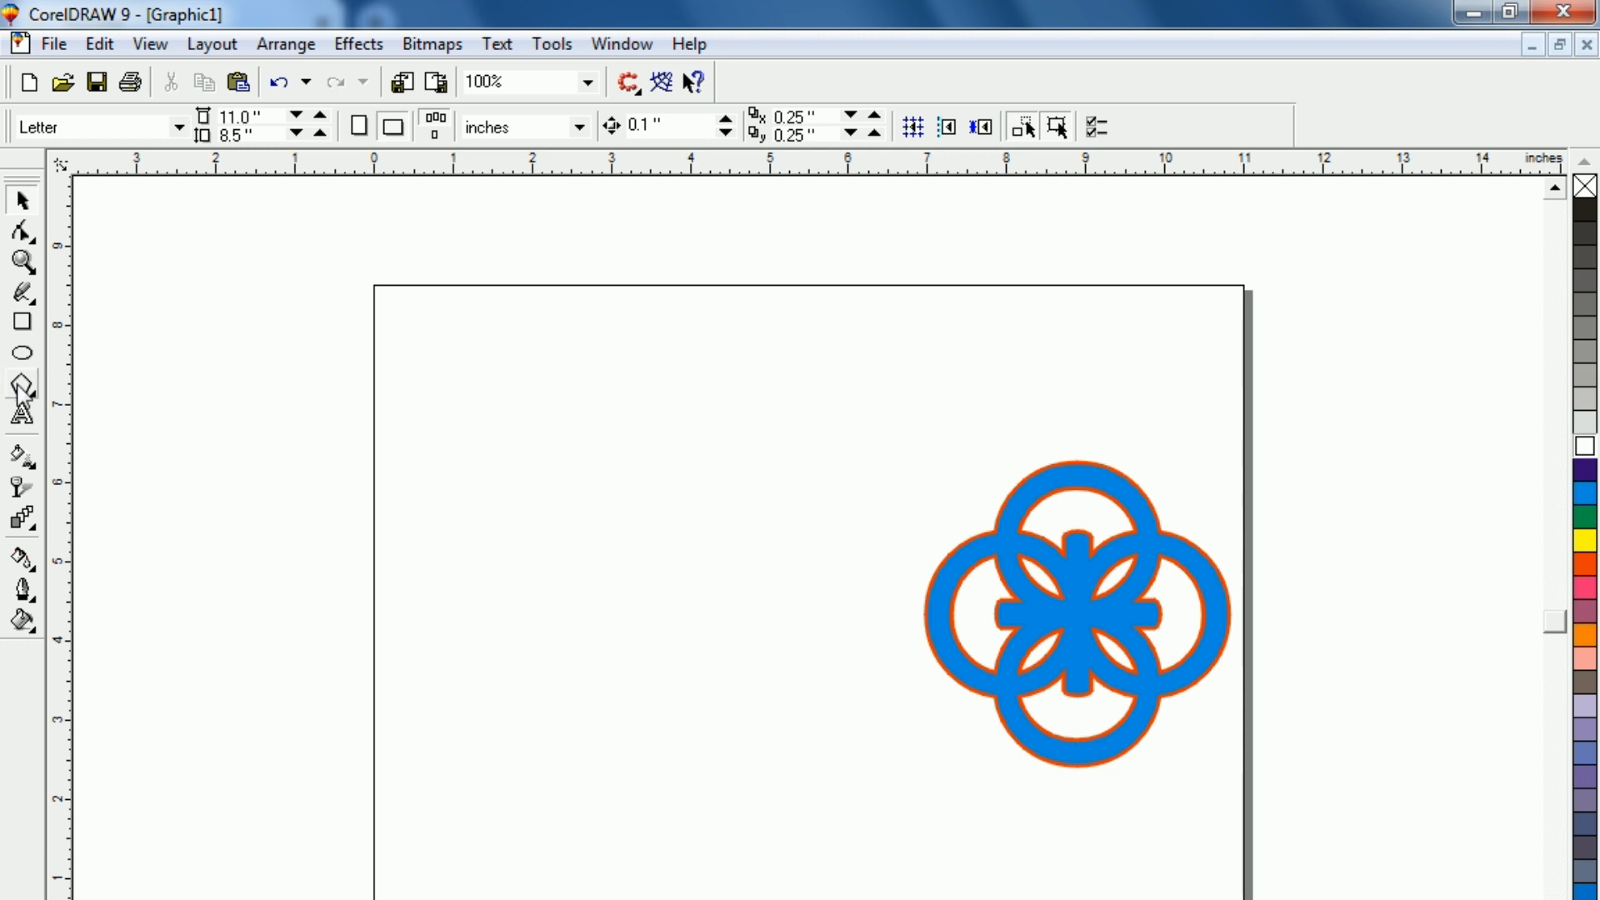
pyautogui.click(23, 415)
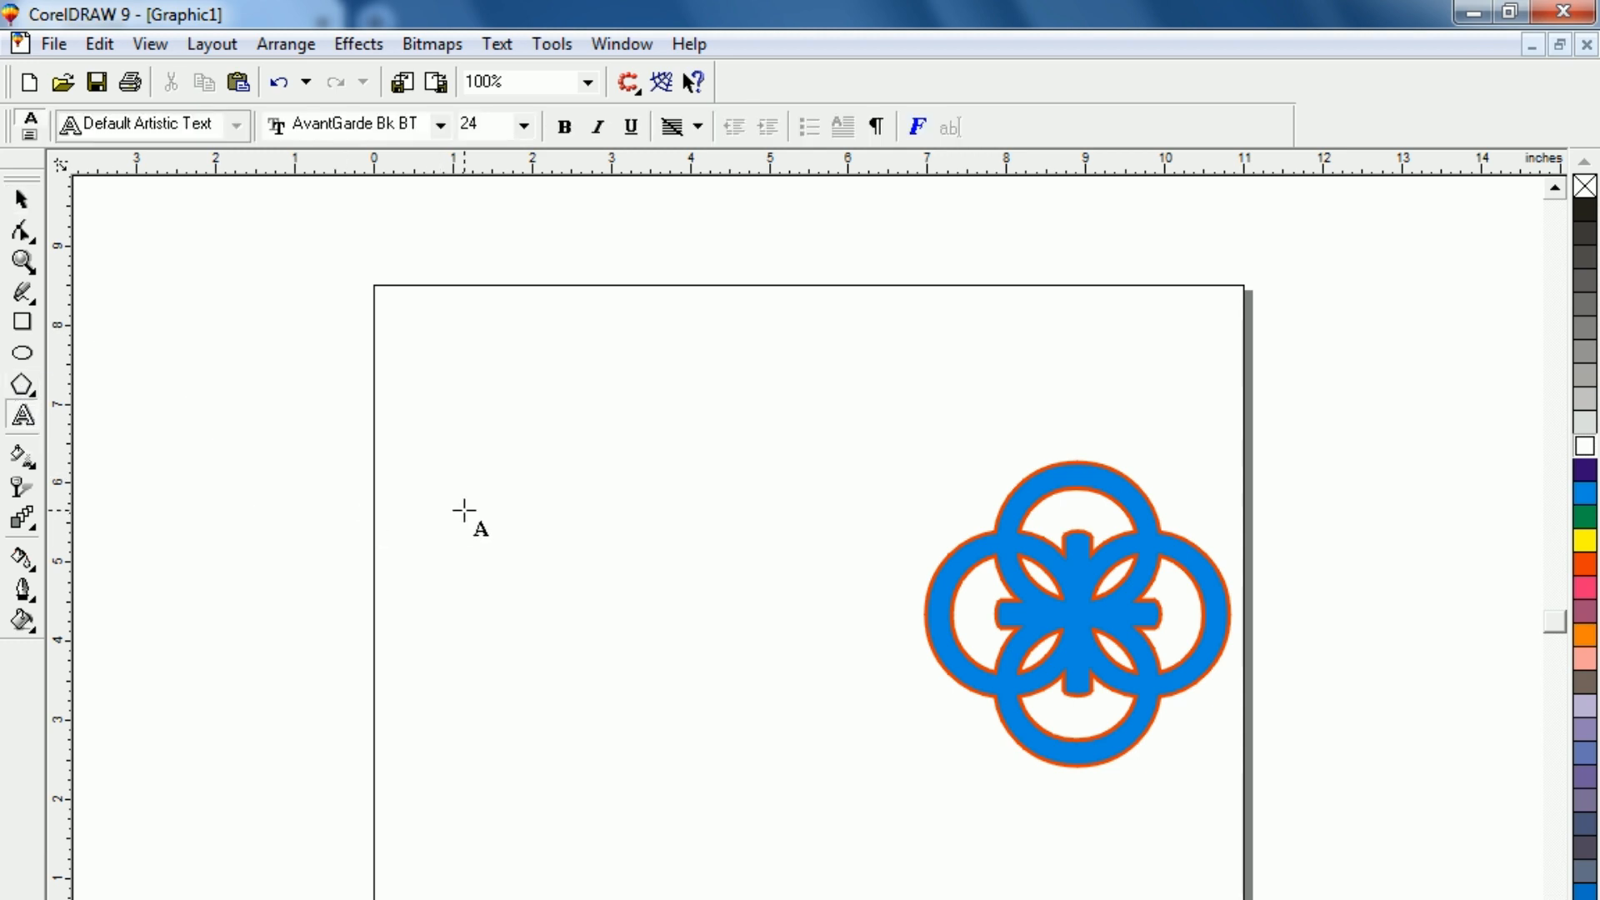
pyautogui.click(464, 510)
pyautogui.write('a')
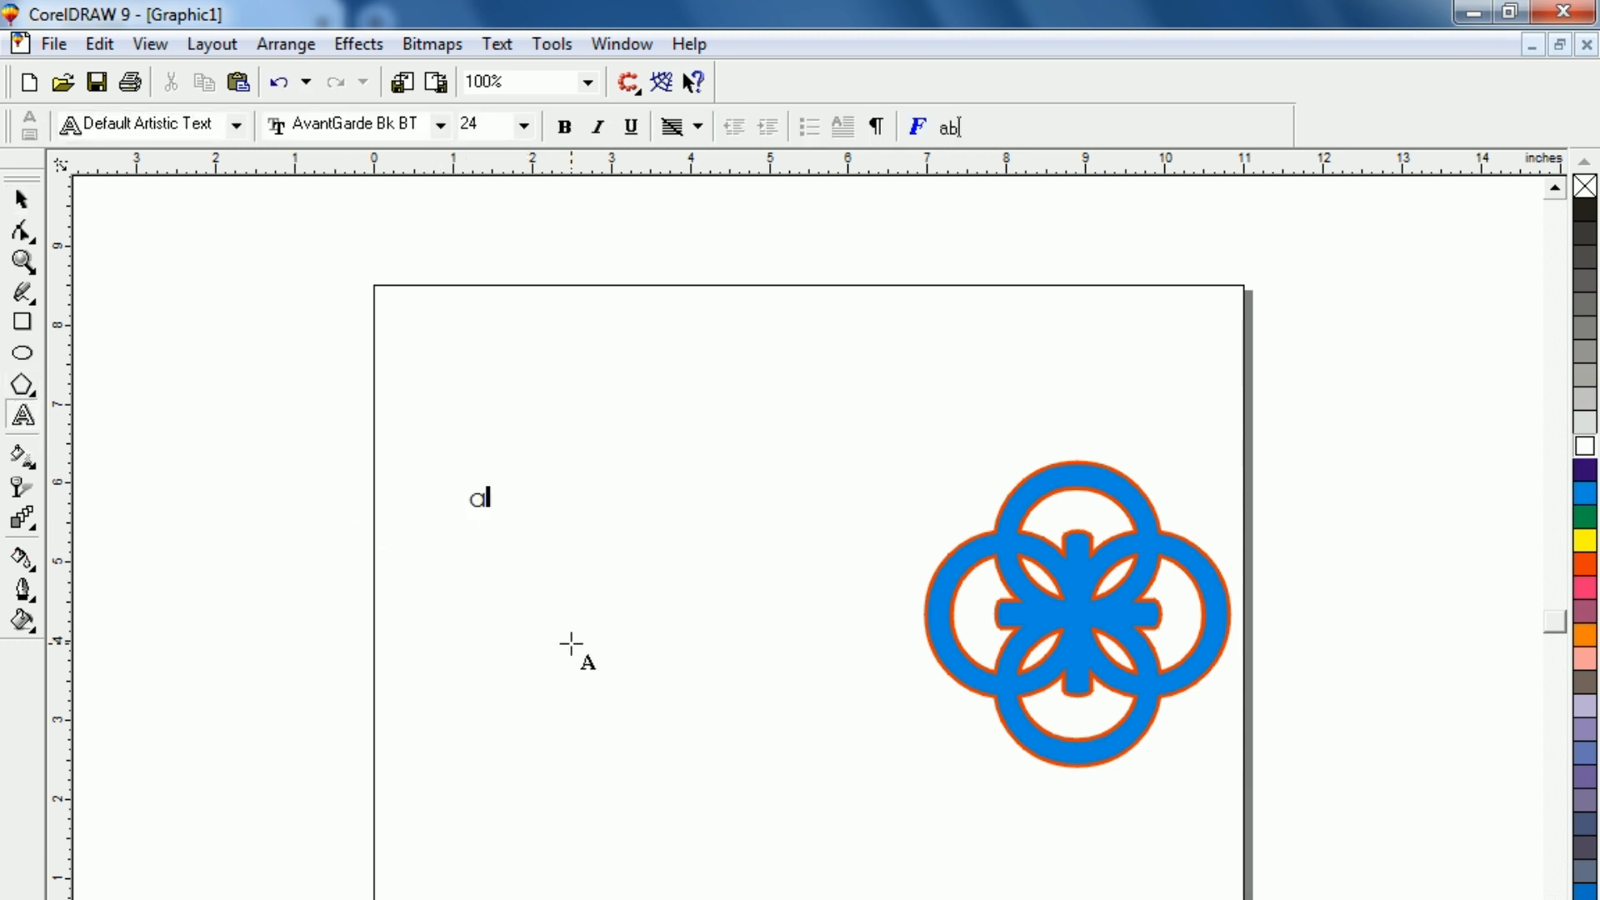
pyautogui.moveTo(495, 518); pyautogui.dragTo(688, 705)
pyautogui.moveTo(572, 596); pyautogui.dragTo(494, 571)
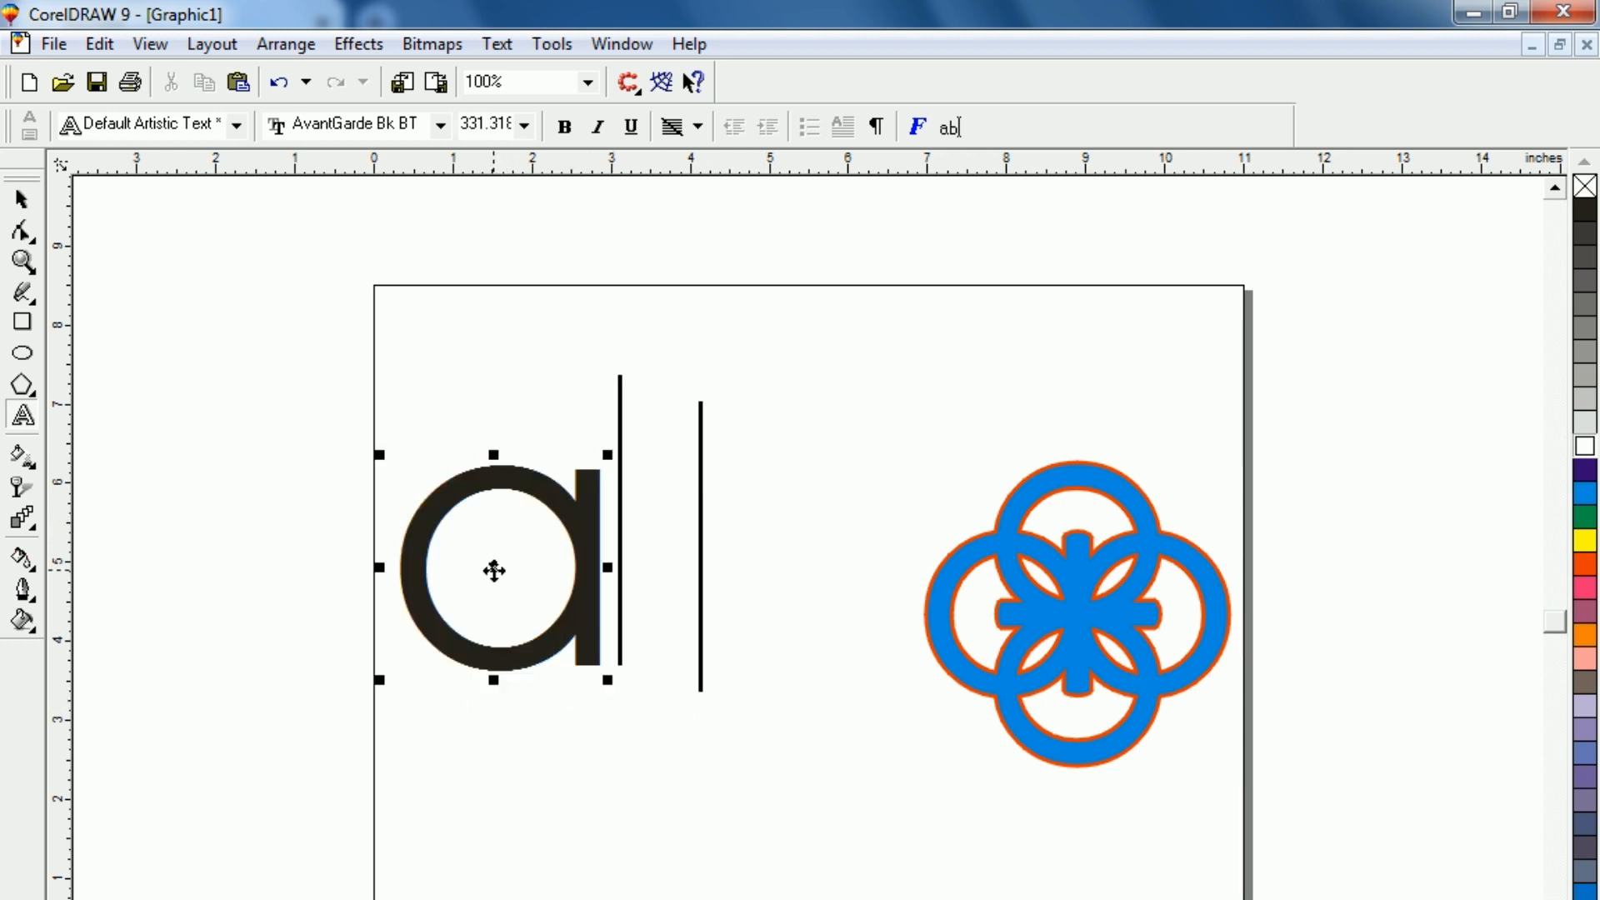
pyautogui.click(24, 203)
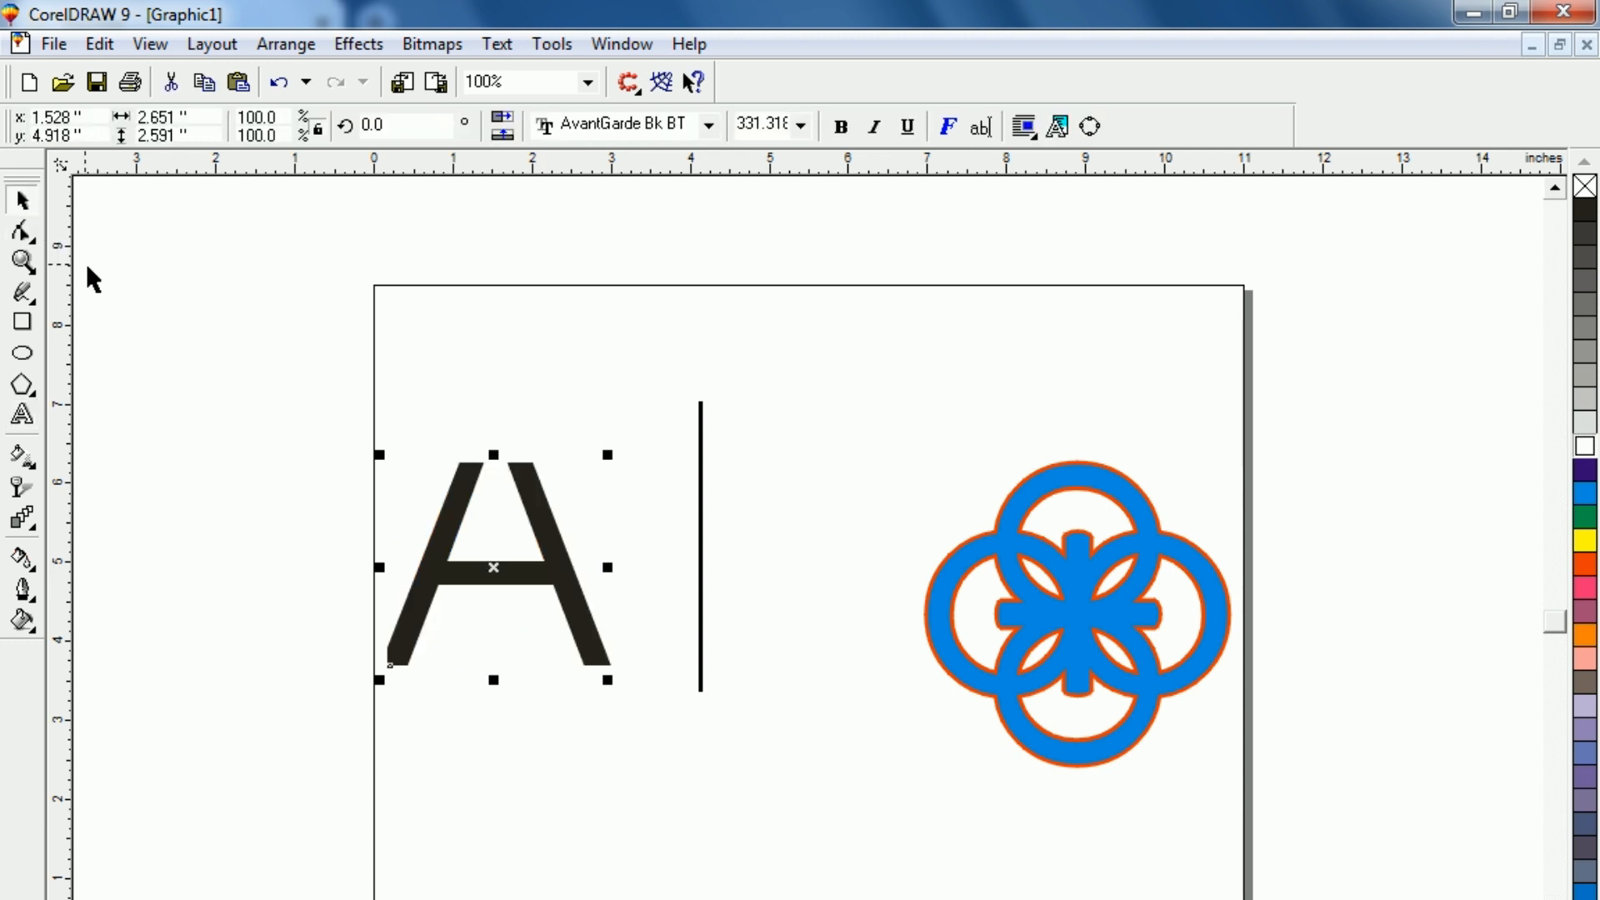
pyautogui.click(312, 533)
pyautogui.click(573, 616)
pyautogui.click(275, 466)
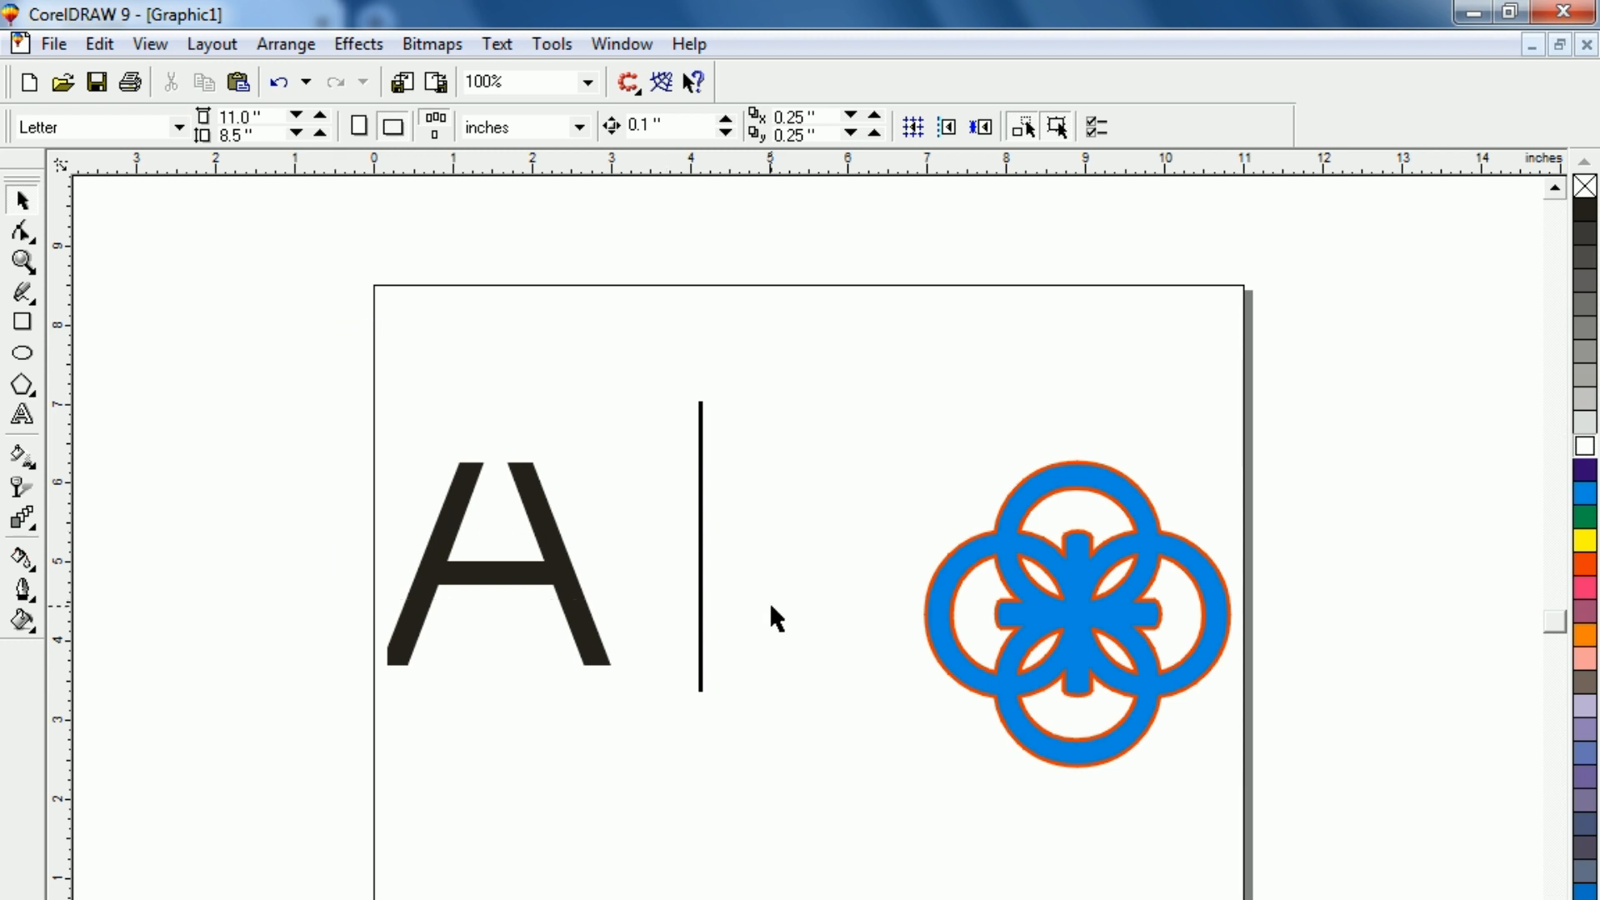
pyautogui.click(565, 618)
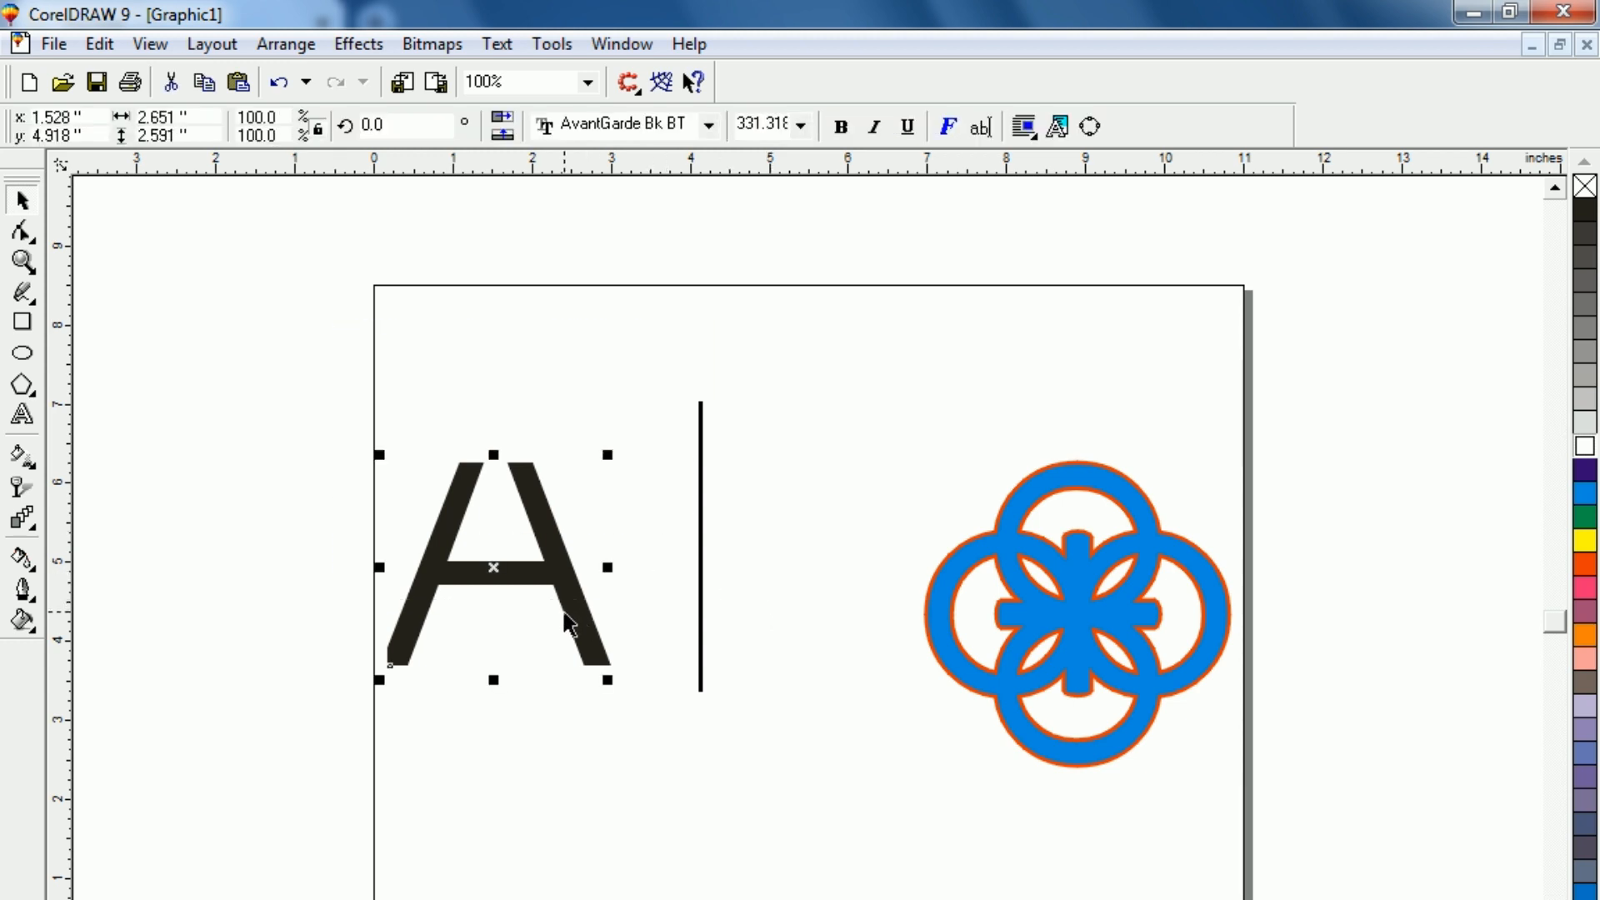
pyautogui.press('Delete')
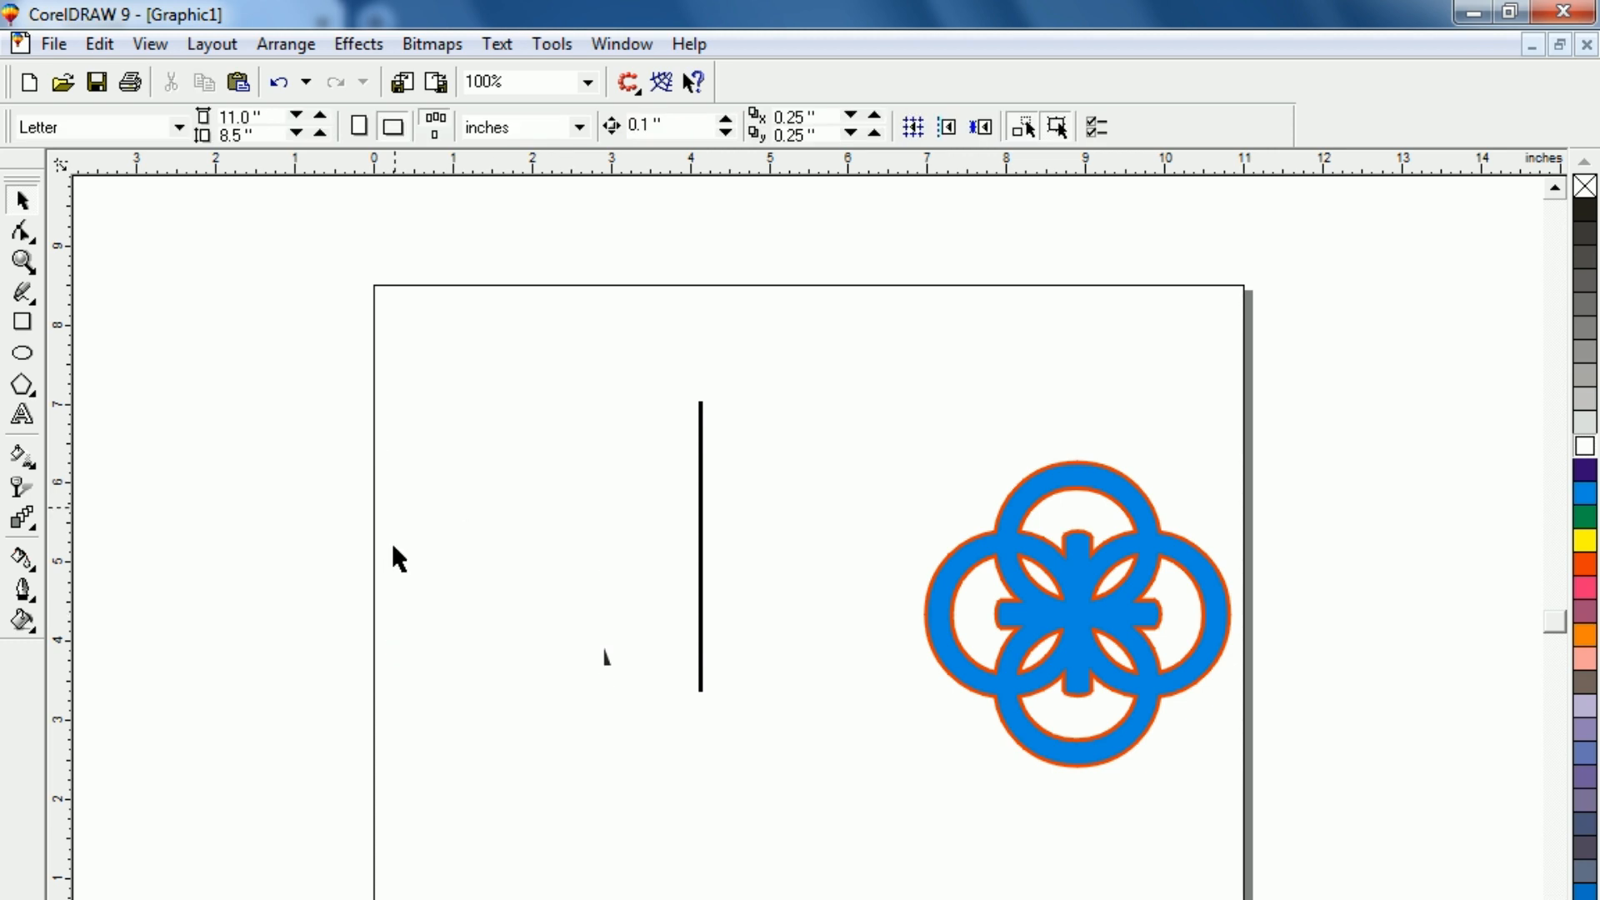
# - Turn off automatic capitalization of the first letter of sentences in the Type Assist options
pyautogui.click(500, 43)
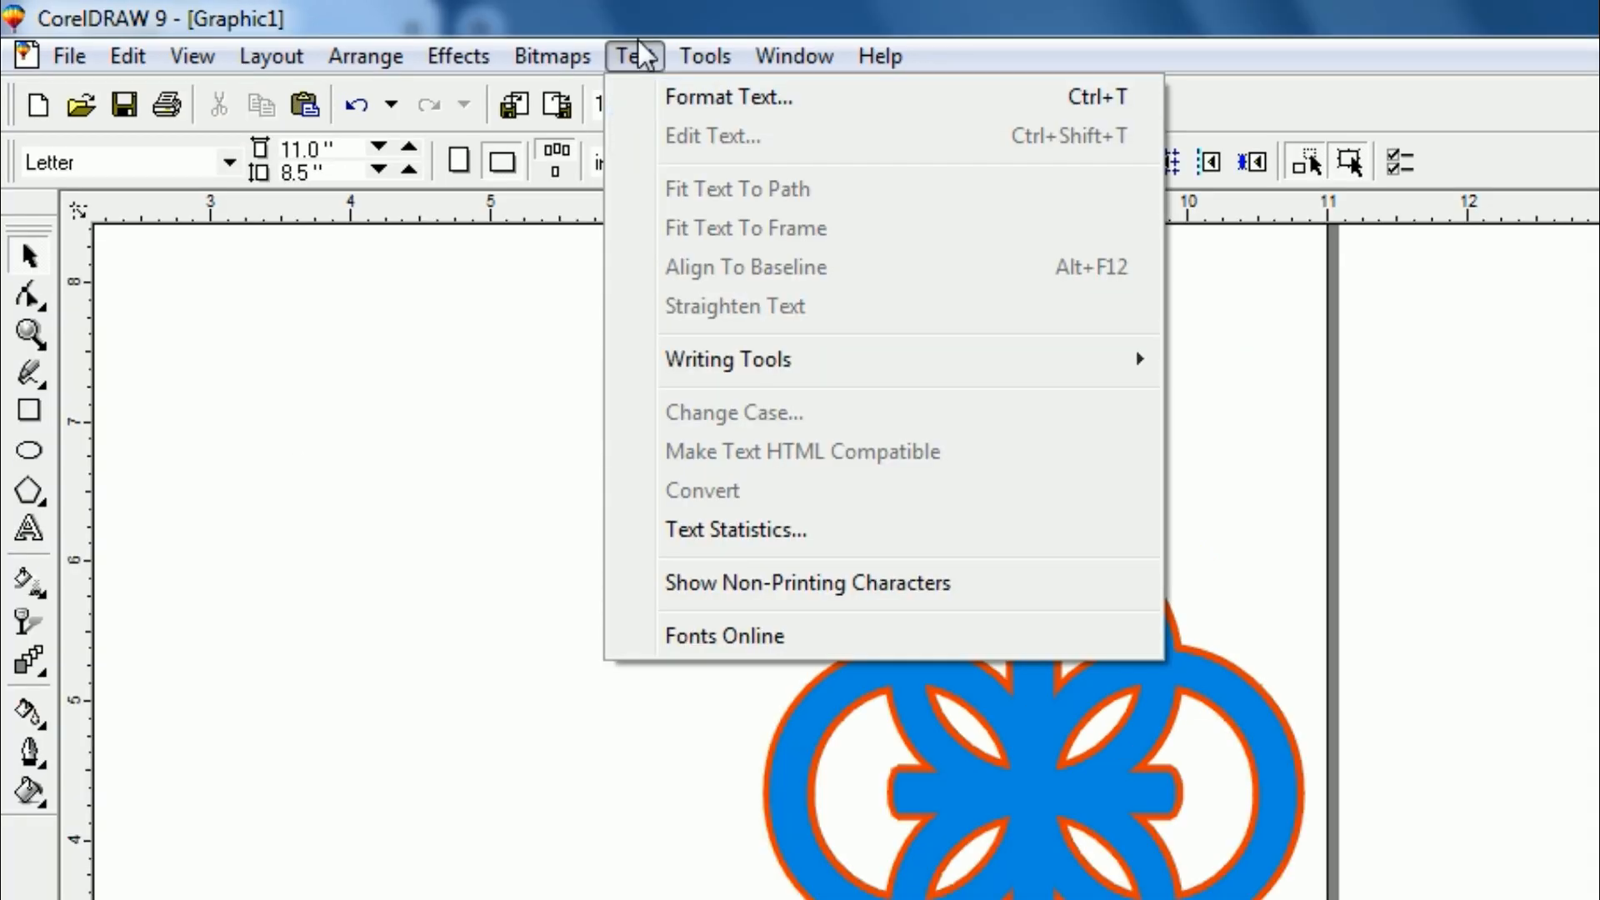
pyautogui.moveTo(679, 365)
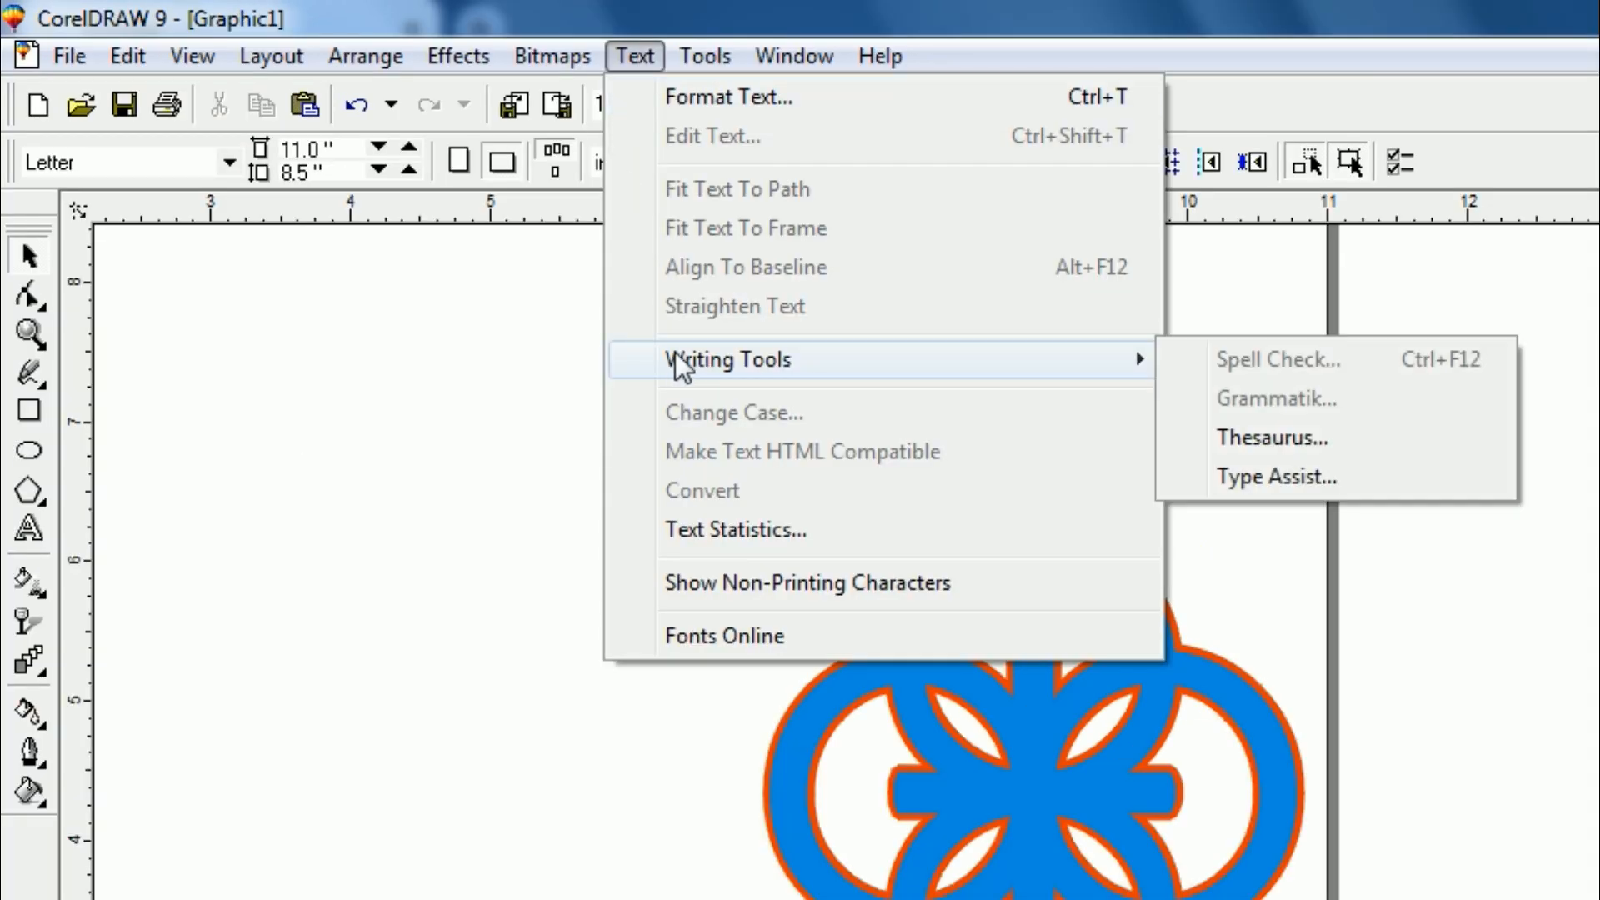
pyautogui.click(1262, 492)
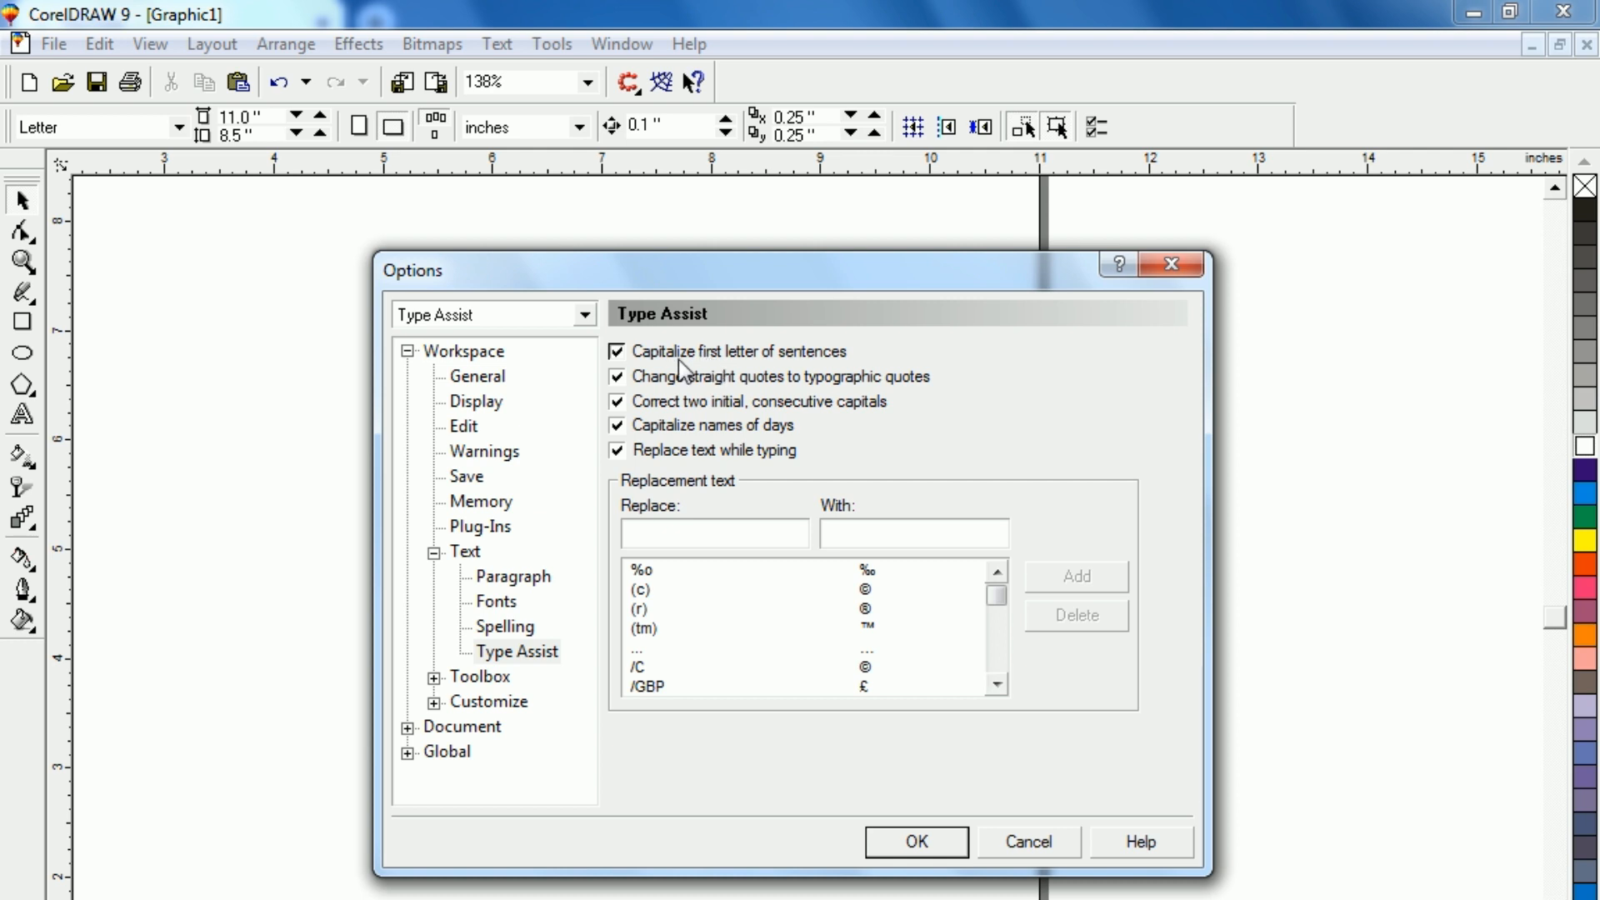
pyautogui.click(635, 356)
pyautogui.click(919, 841)
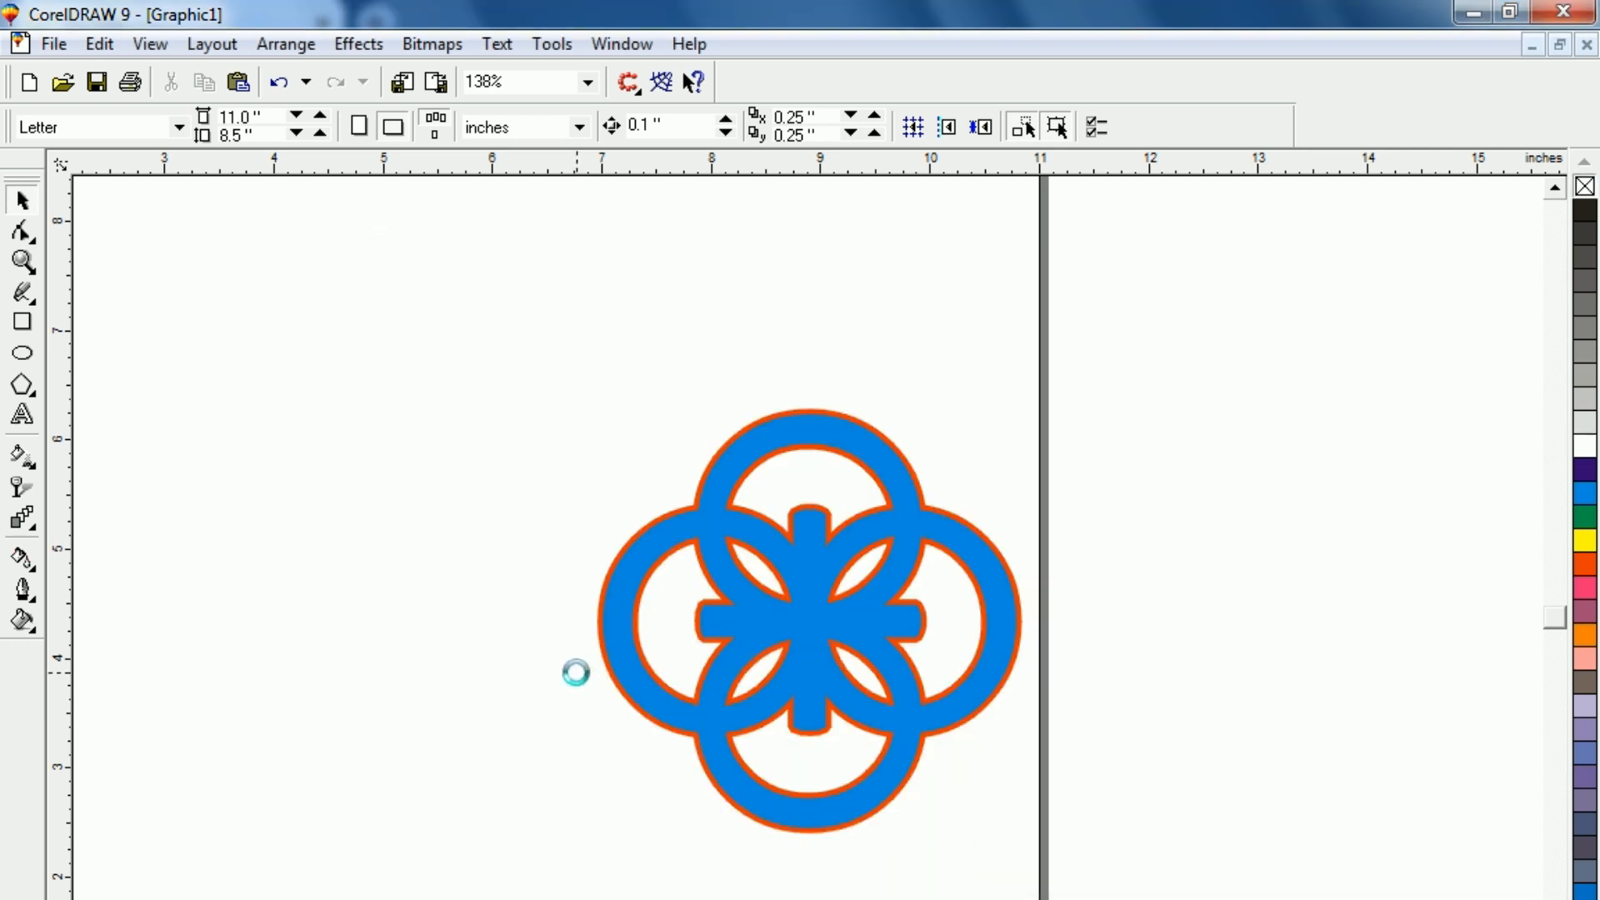
# - Add a lowercase "a" as artistic text near the page's left side and enlarge it to about 221 pt
pyautogui.click(21, 414)
pyautogui.click(439, 569)
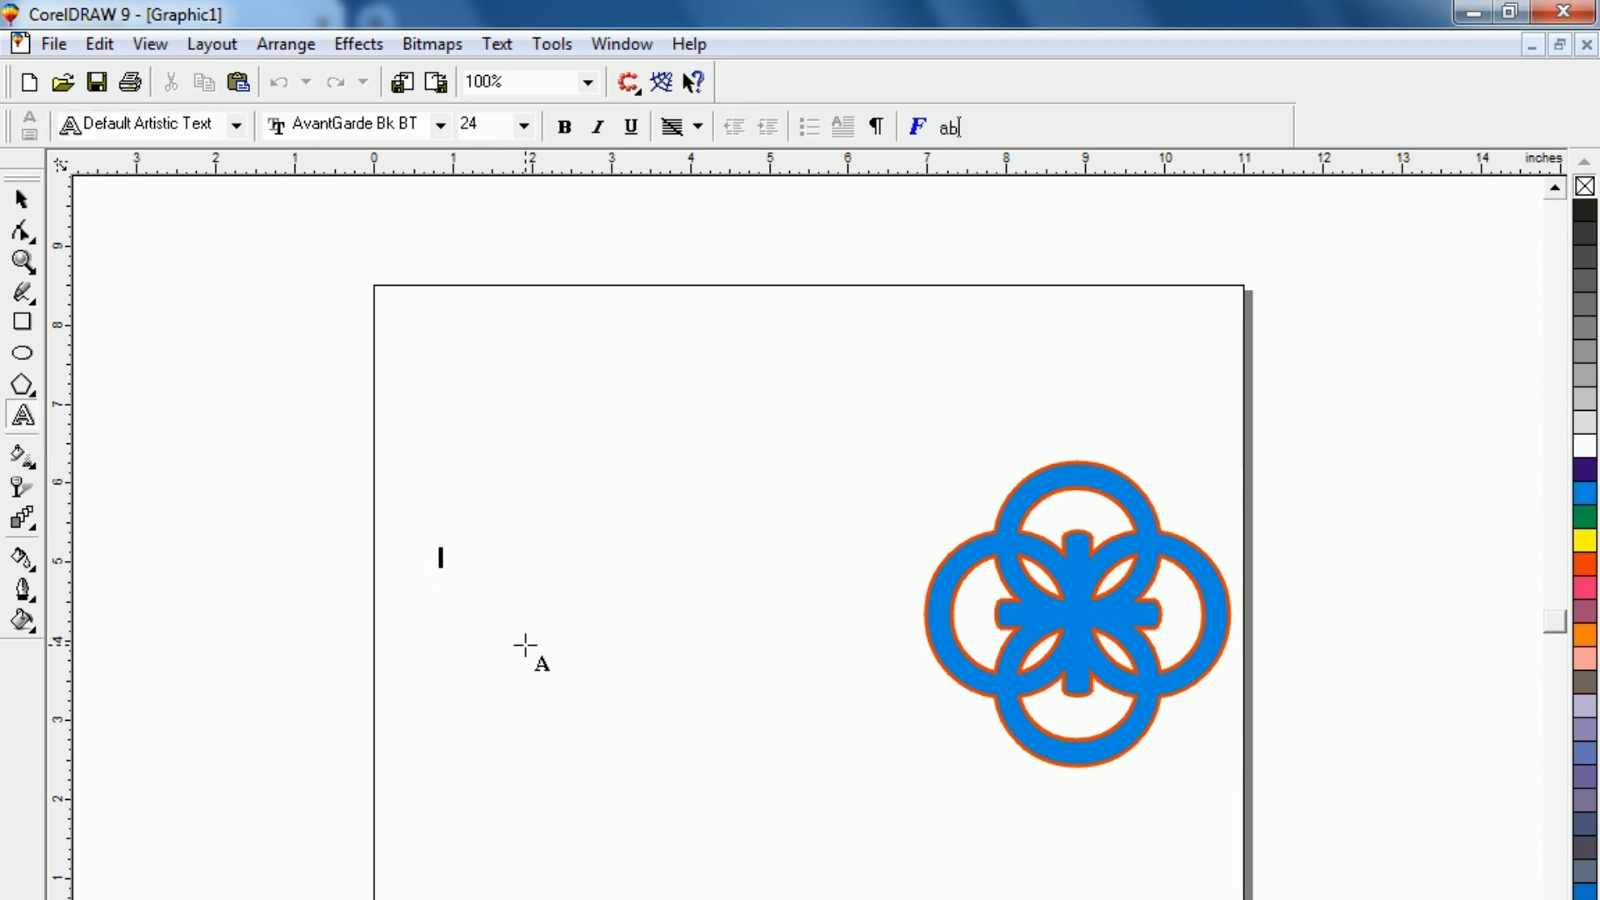
pyautogui.write('a')
pyautogui.moveTo(460, 567); pyautogui.dragTo(592, 696)
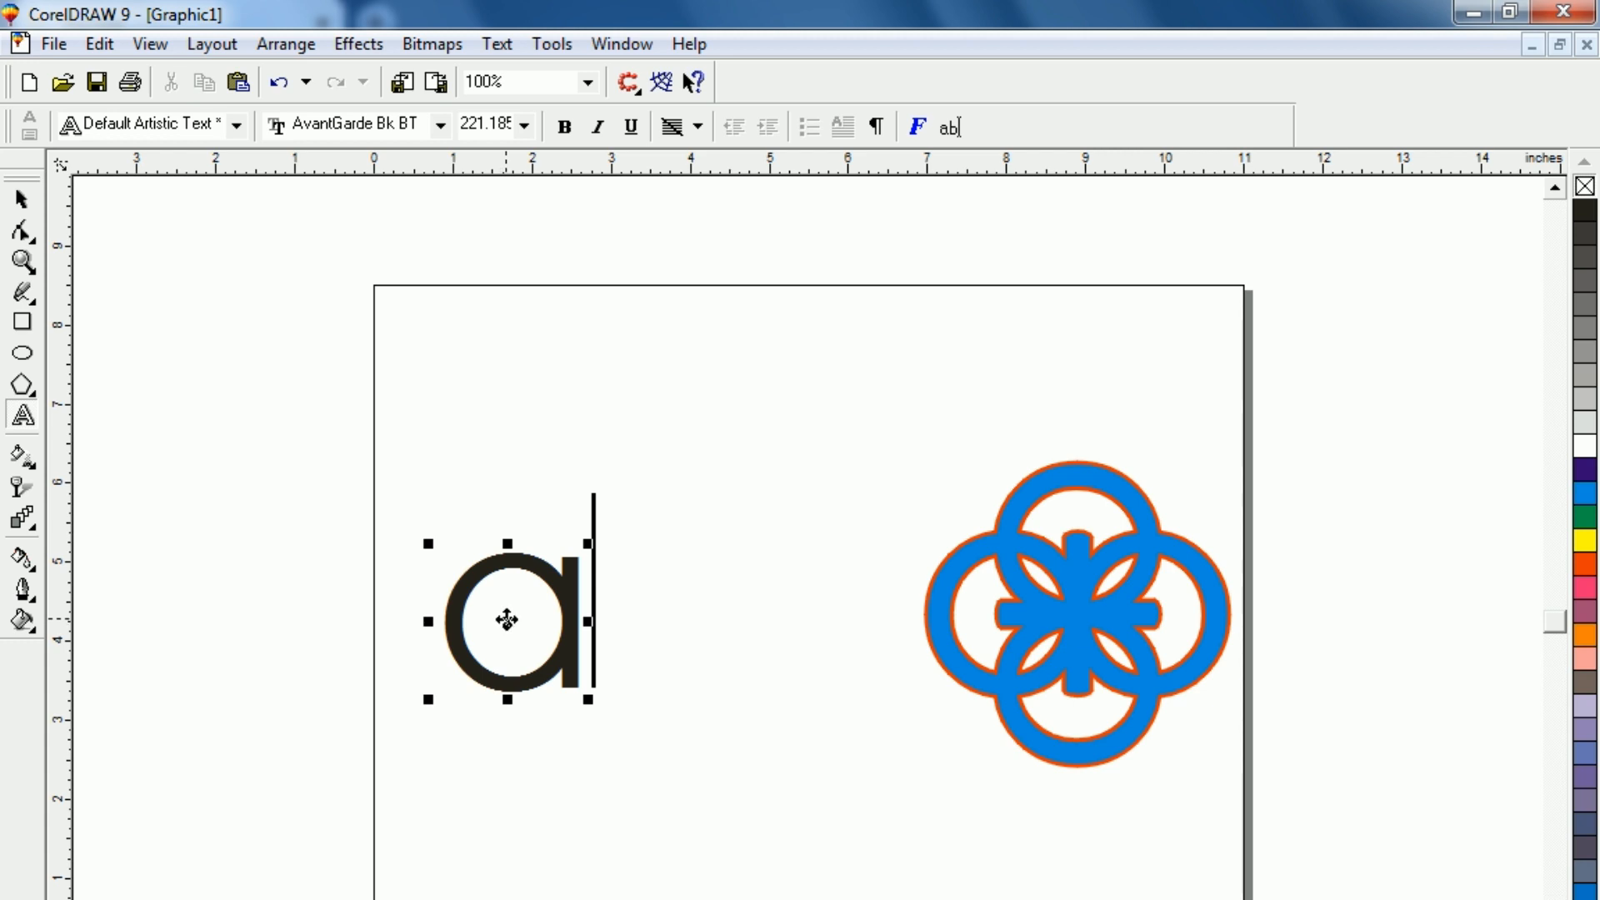
pyautogui.hotkey('shift', 'F2')
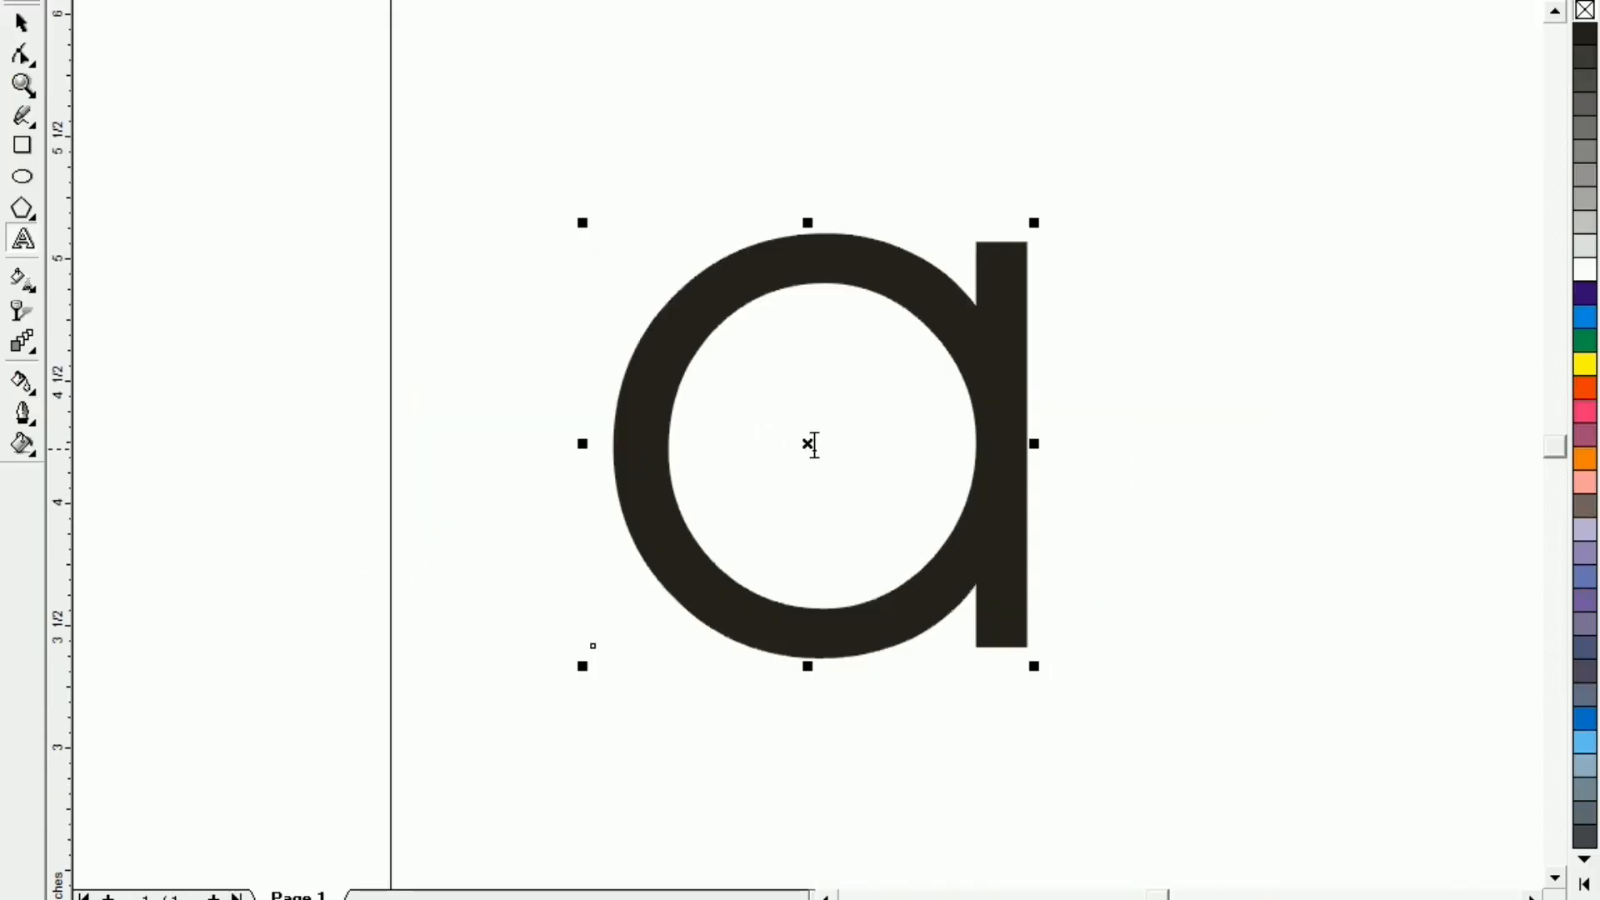
pyautogui.moveTo(814, 443); pyautogui.dragTo(678, 428)
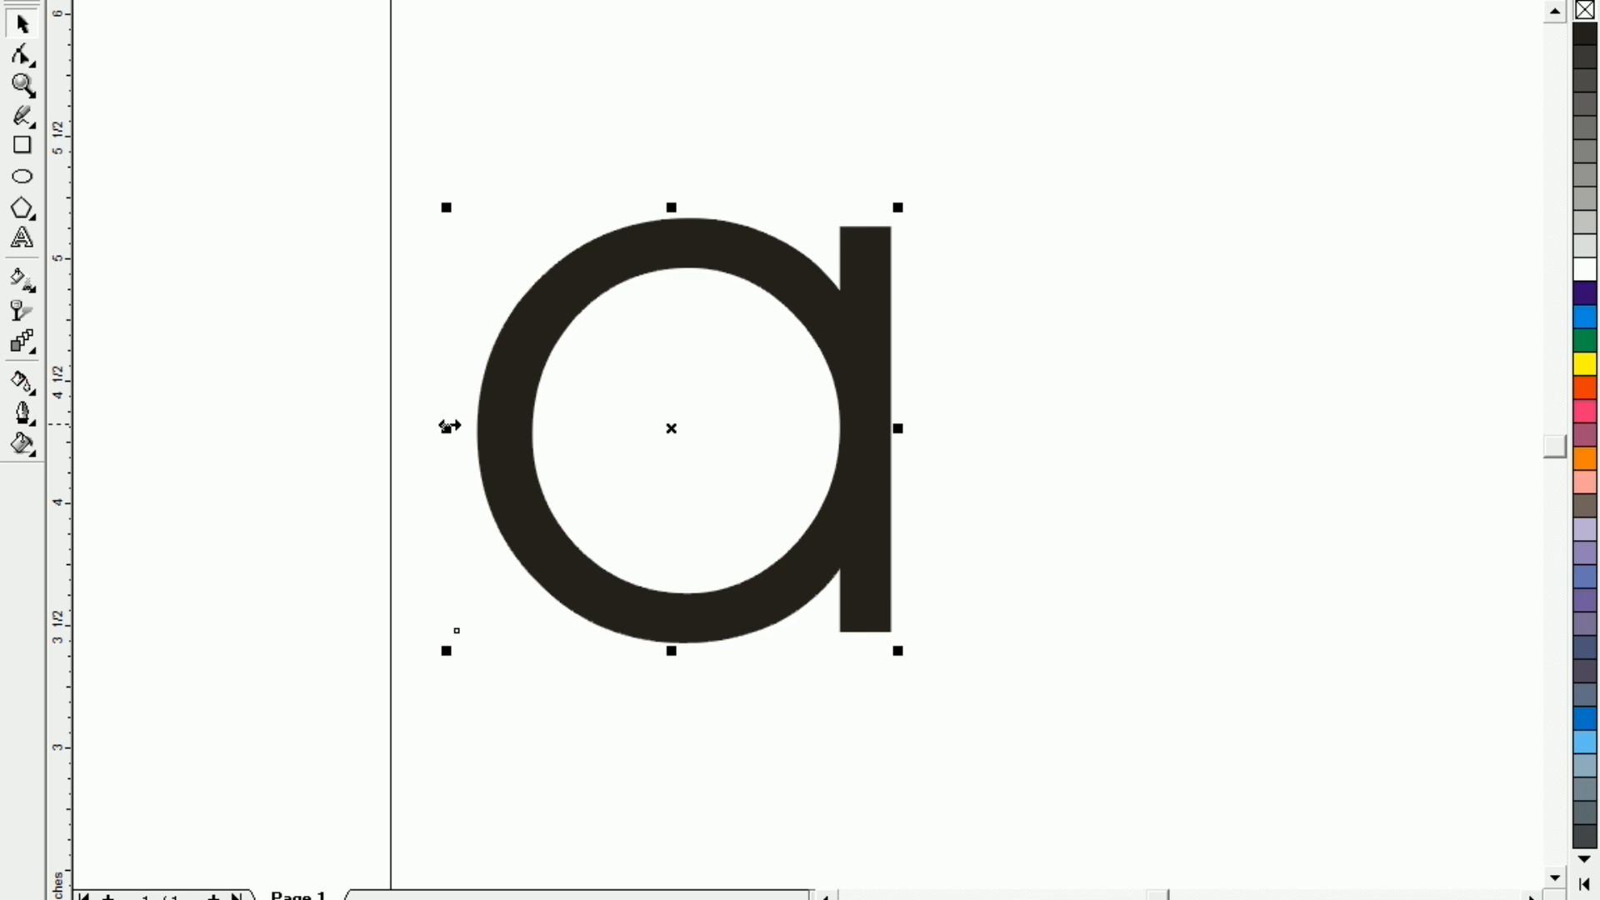
# - Create a horizontally mirrored copy of the letter "a" and nudge it left until the two stems overlap exactly
pyautogui.press('Escape')
pyautogui.moveTo(450, 425); pyautogui.dragTo(993, 440)
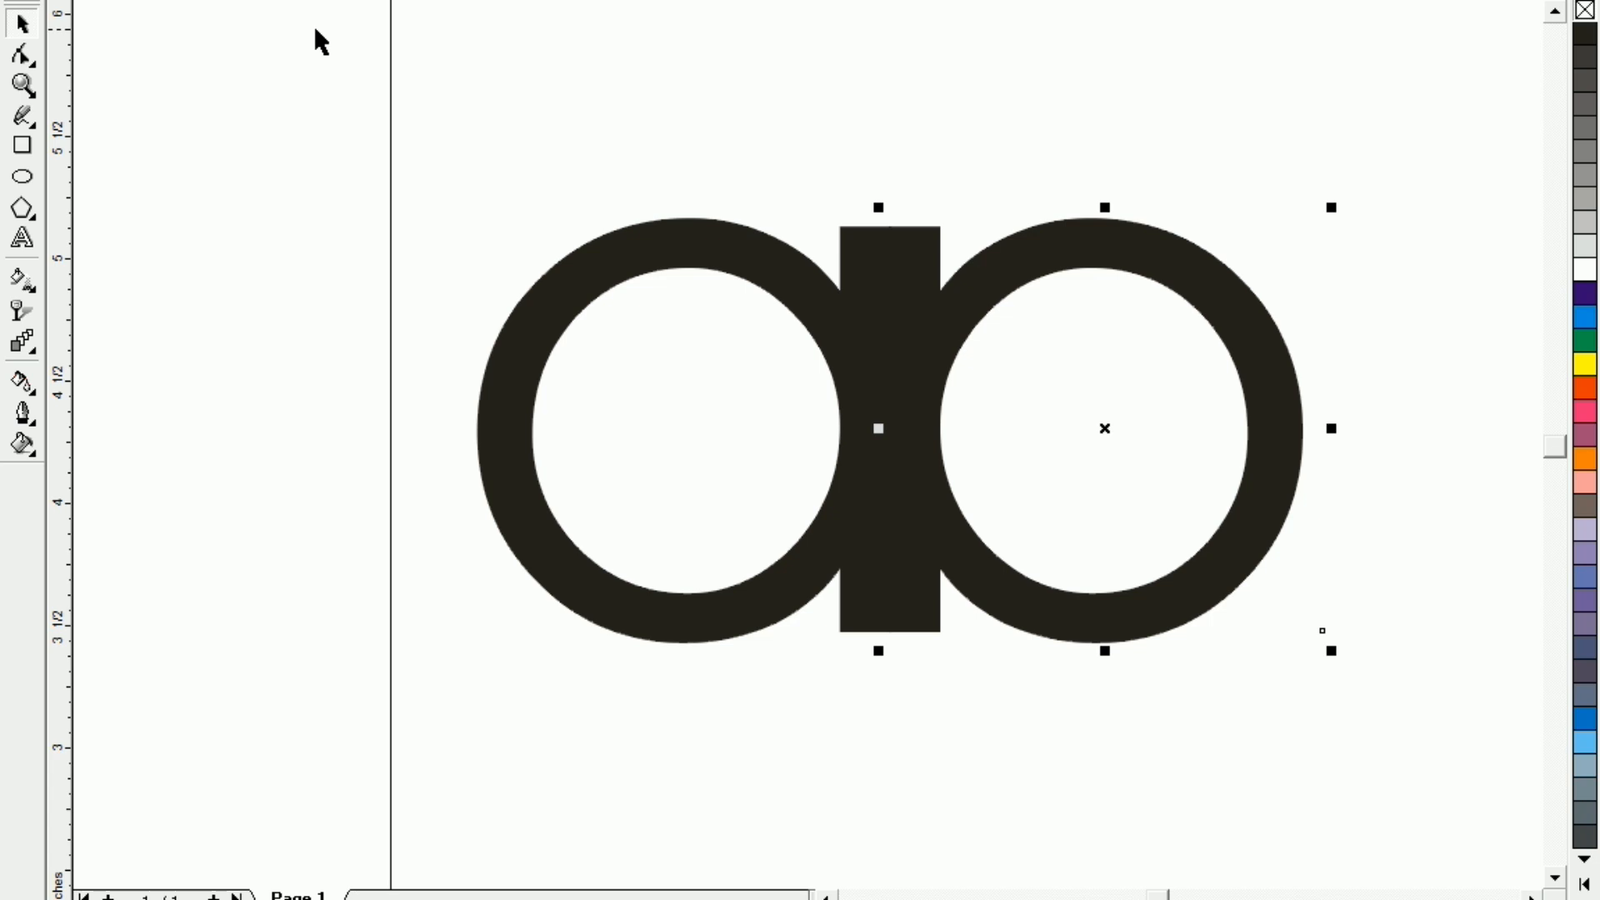
pyautogui.press('Left')
pyautogui.press('Left')
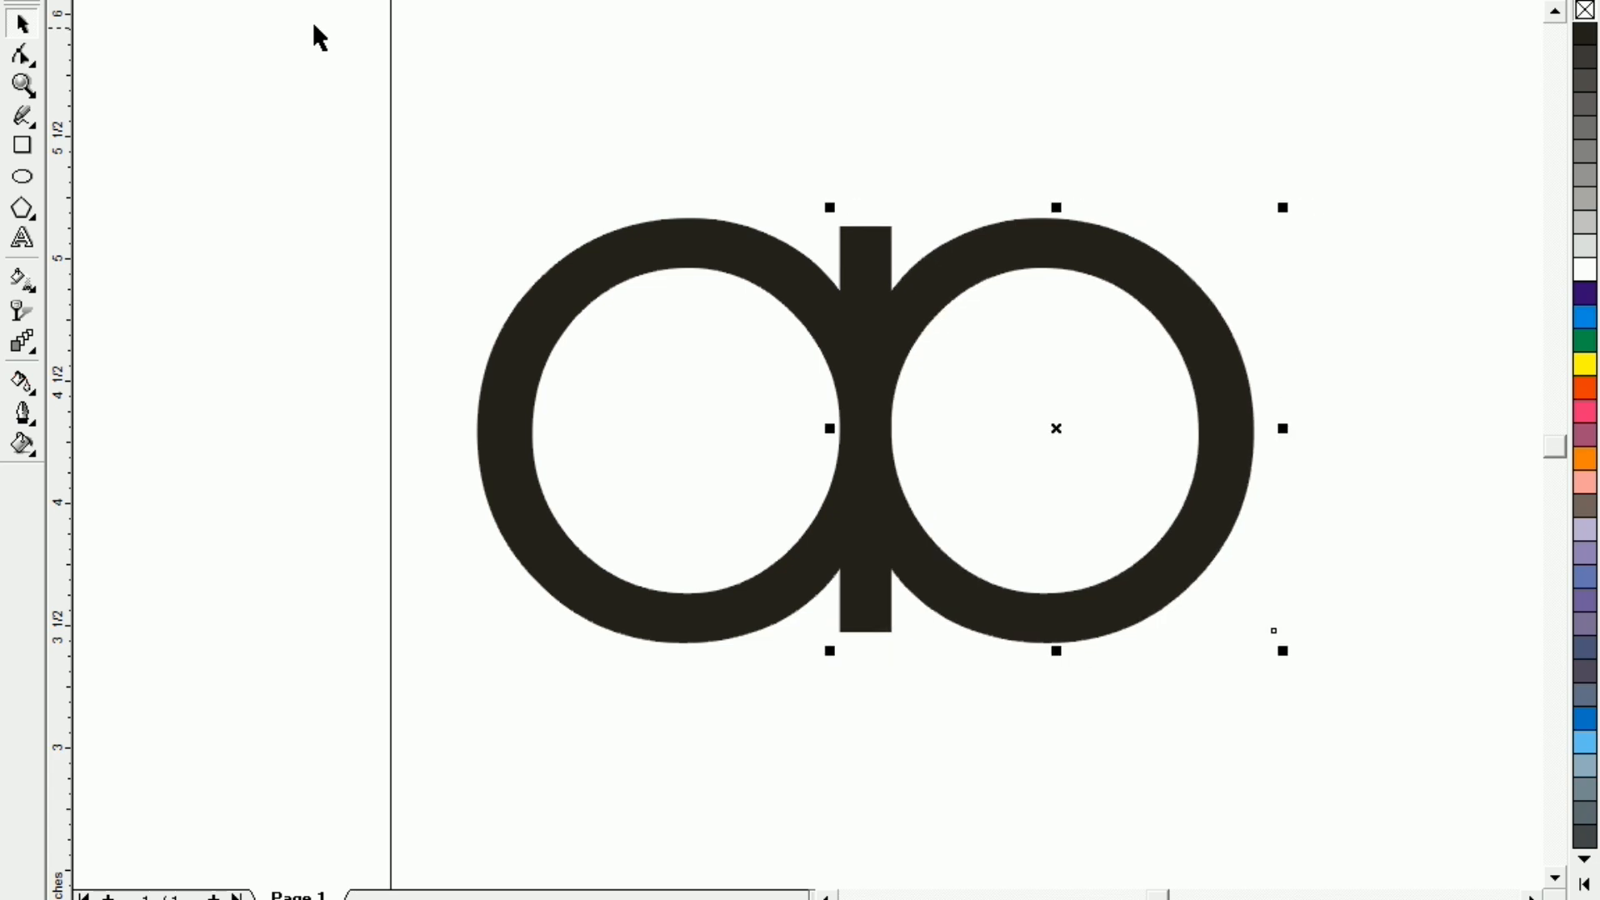
pyautogui.press('Left')
pyautogui.press('Right')
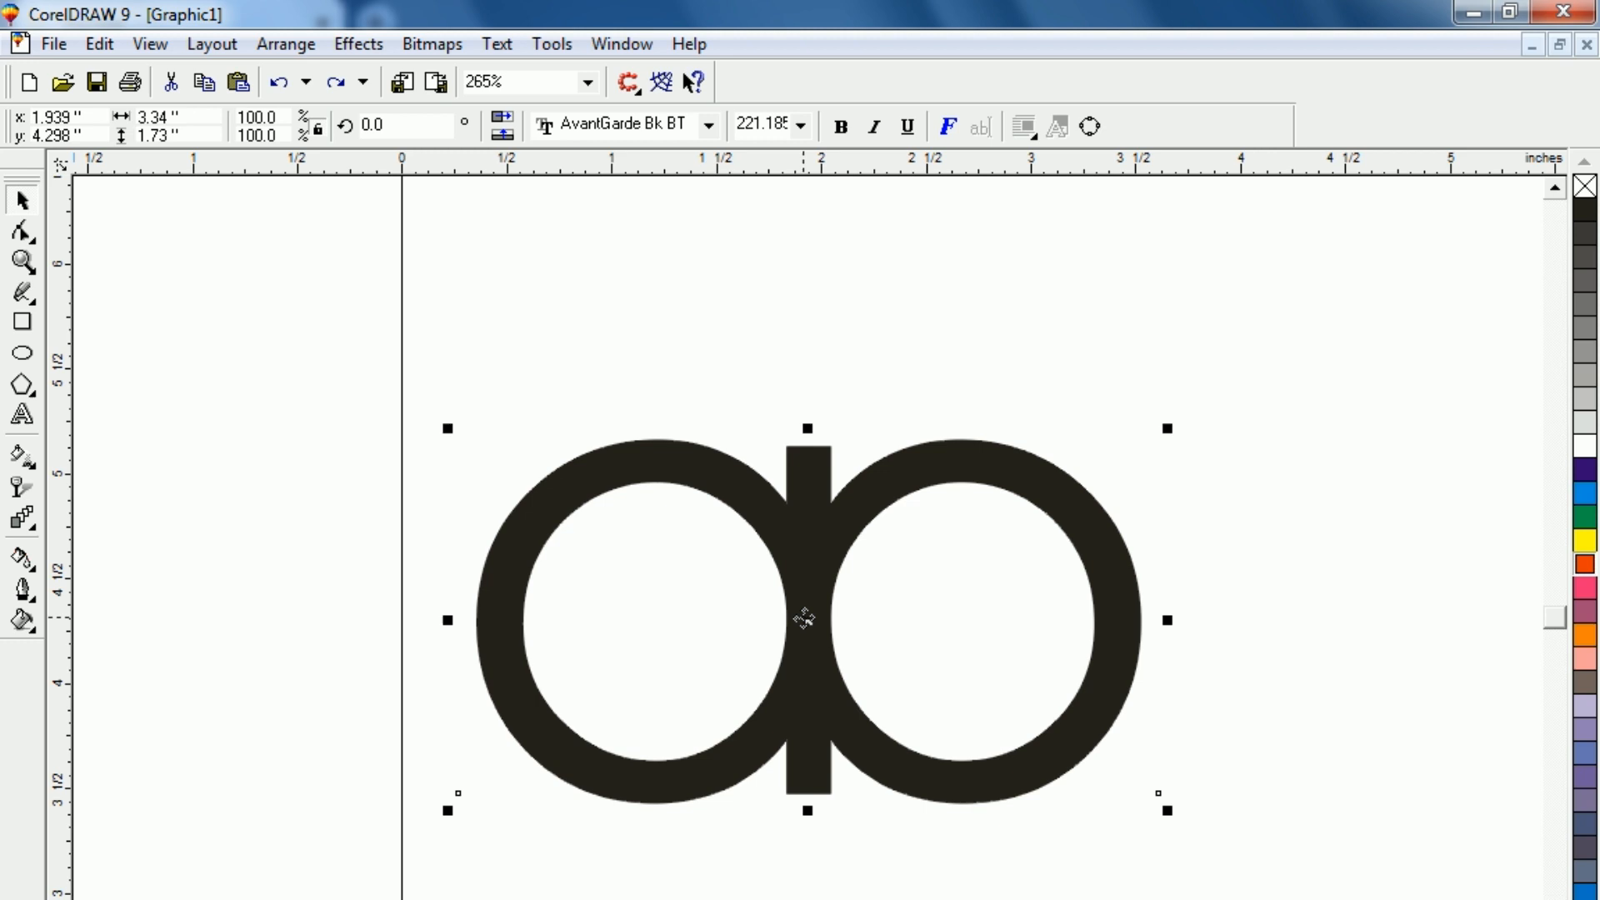
# - Convert both letters to curves and weld them into a single shape
pyautogui.click(804, 617)
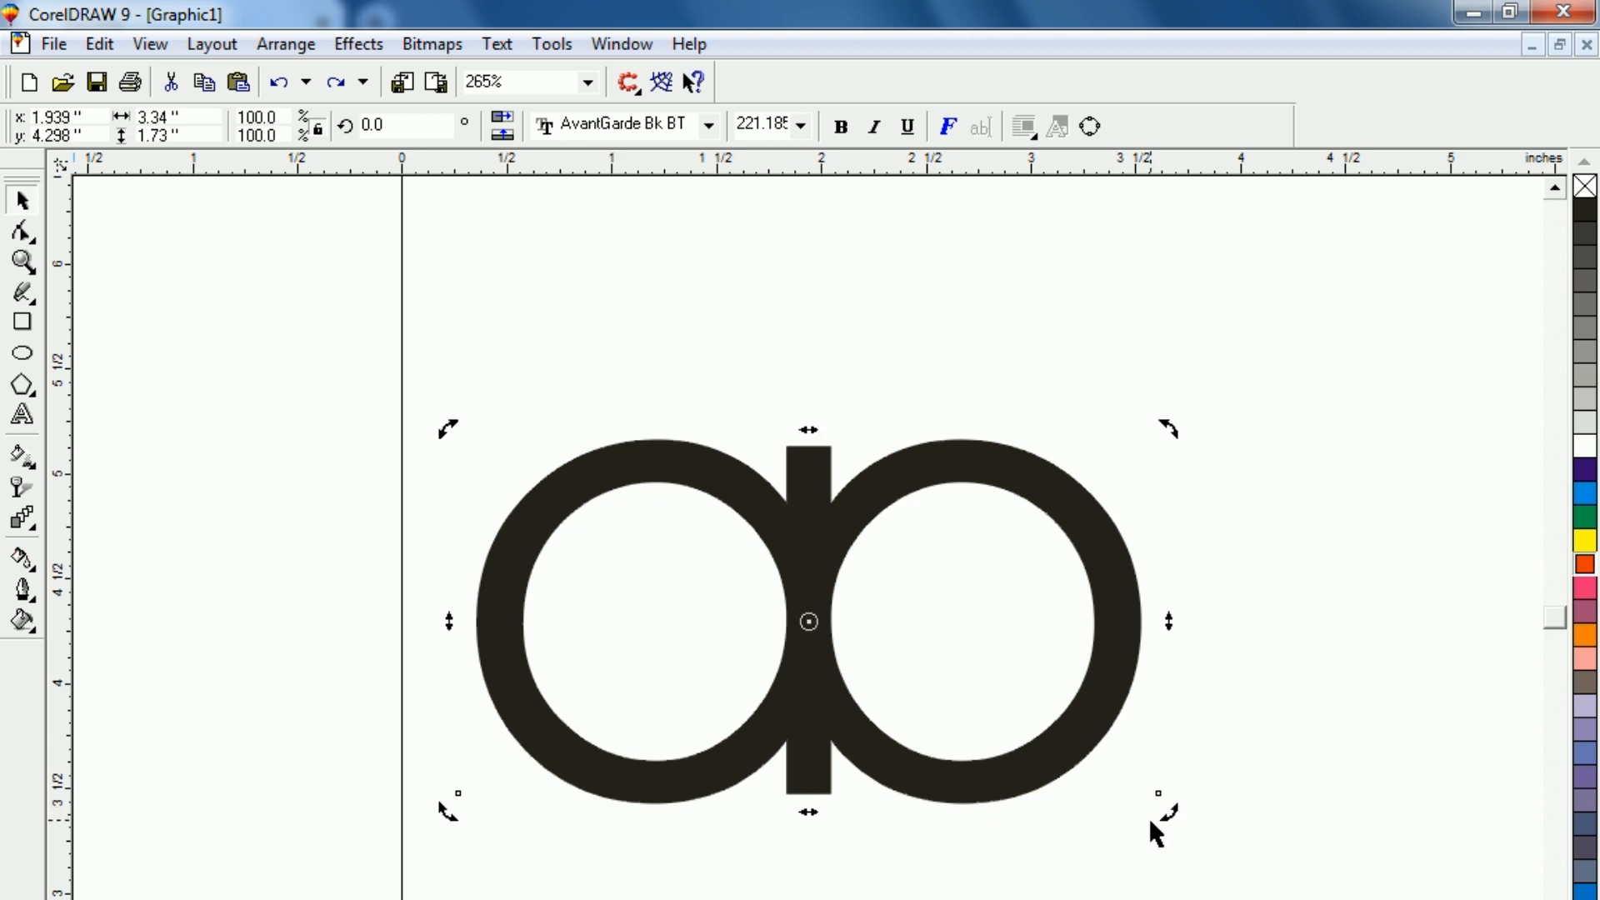
pyautogui.click(1018, 876)
pyautogui.moveTo(421, 367); pyautogui.dragTo(1285, 894)
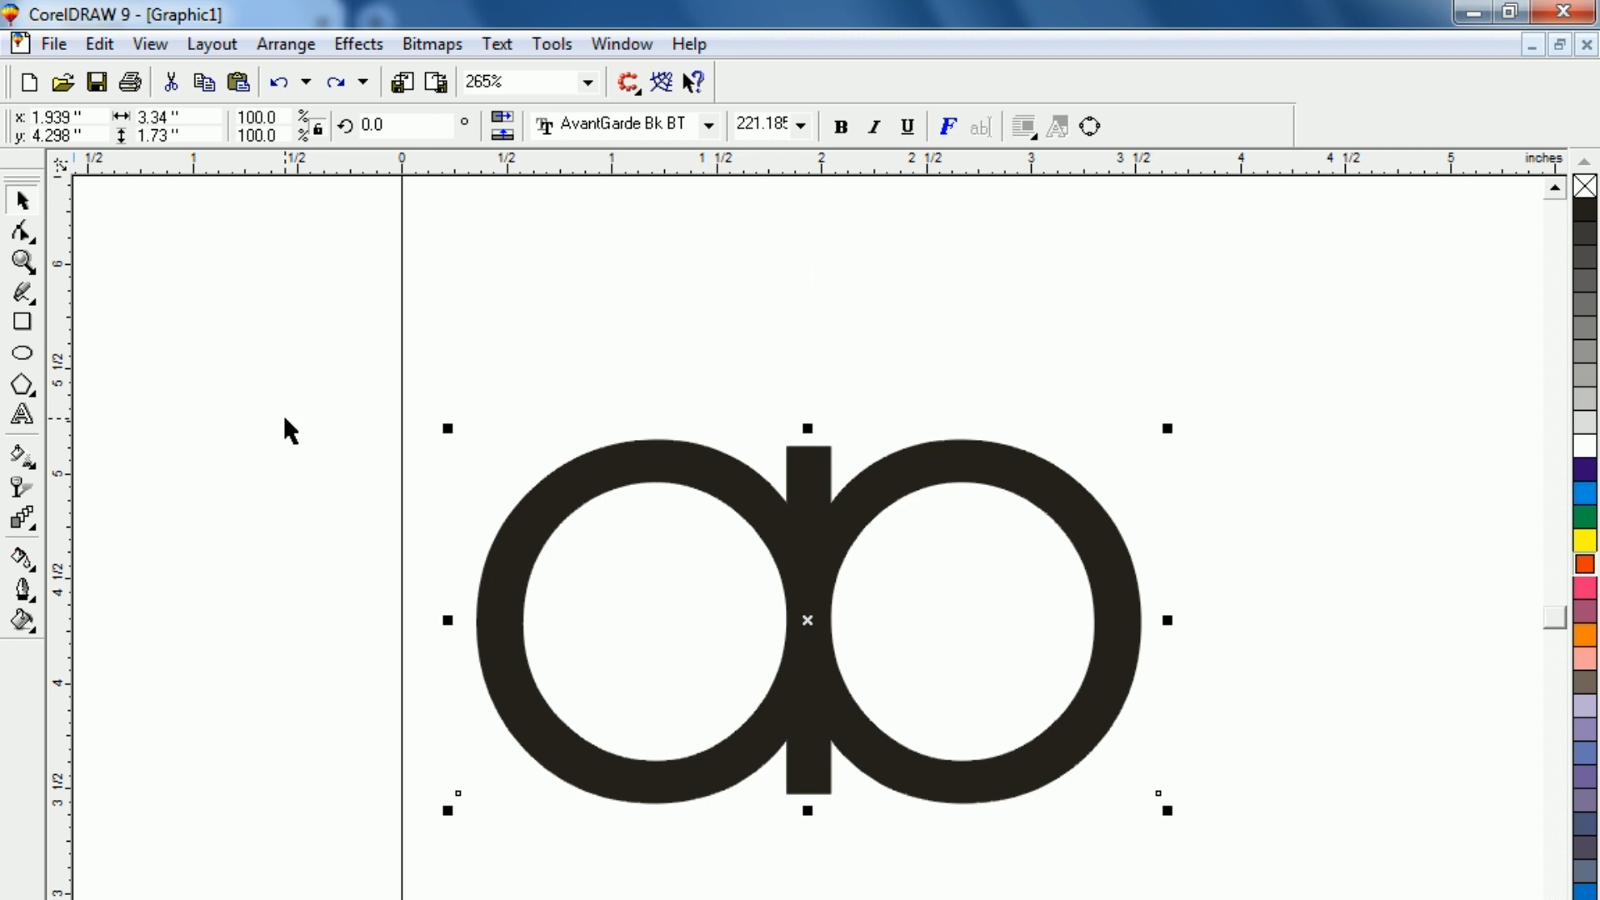
pyautogui.hotkey('ctrl', 'k')
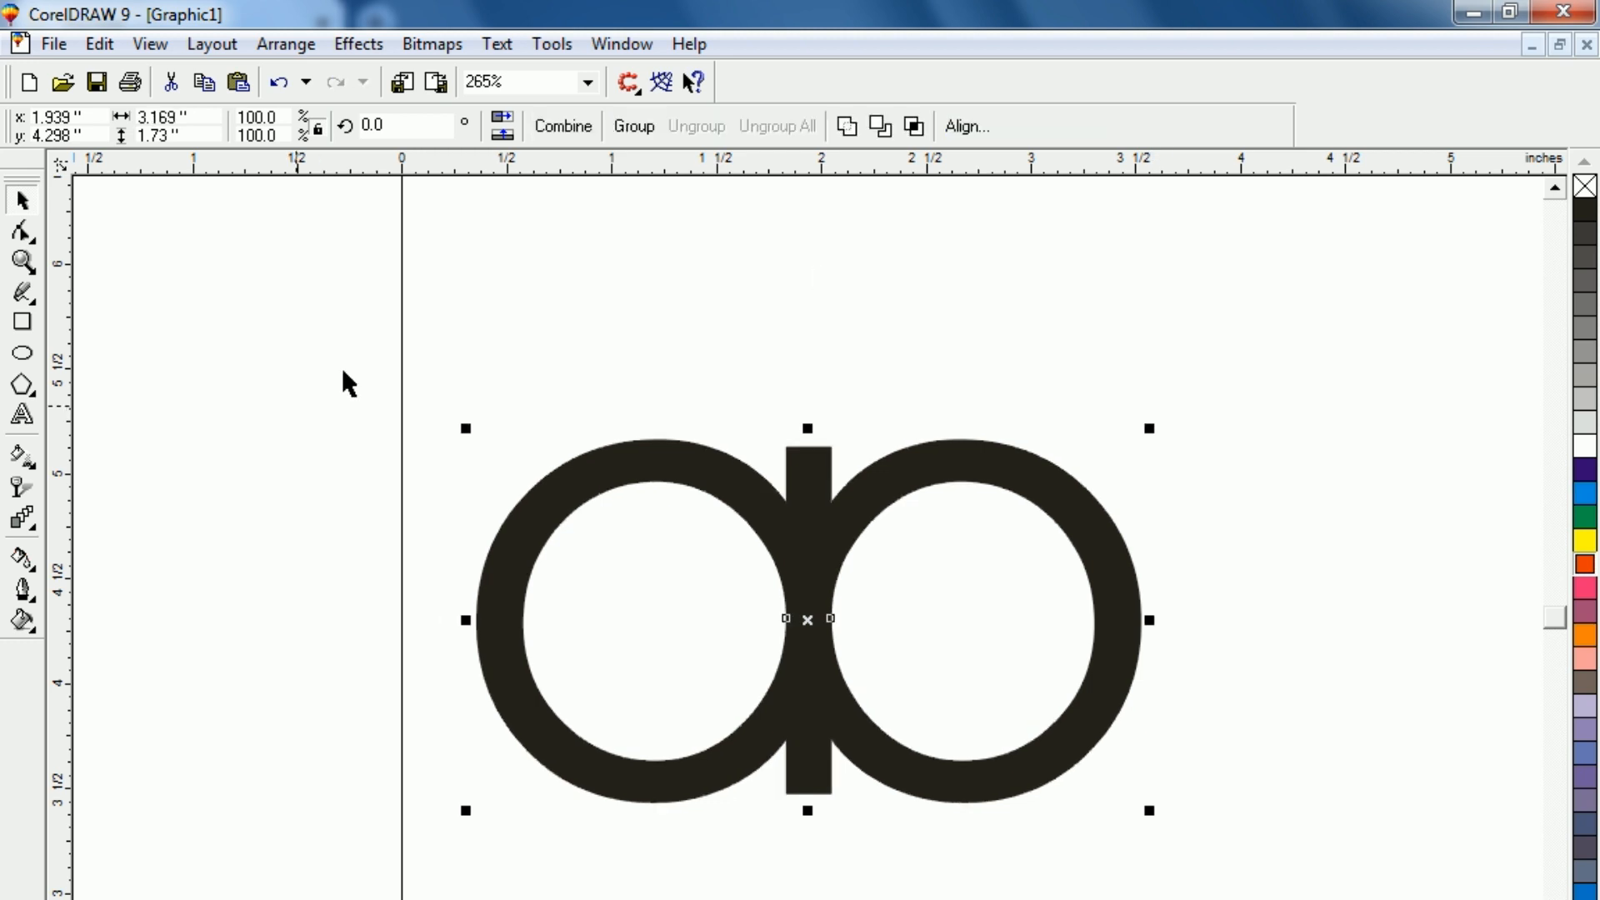
pyautogui.click(846, 127)
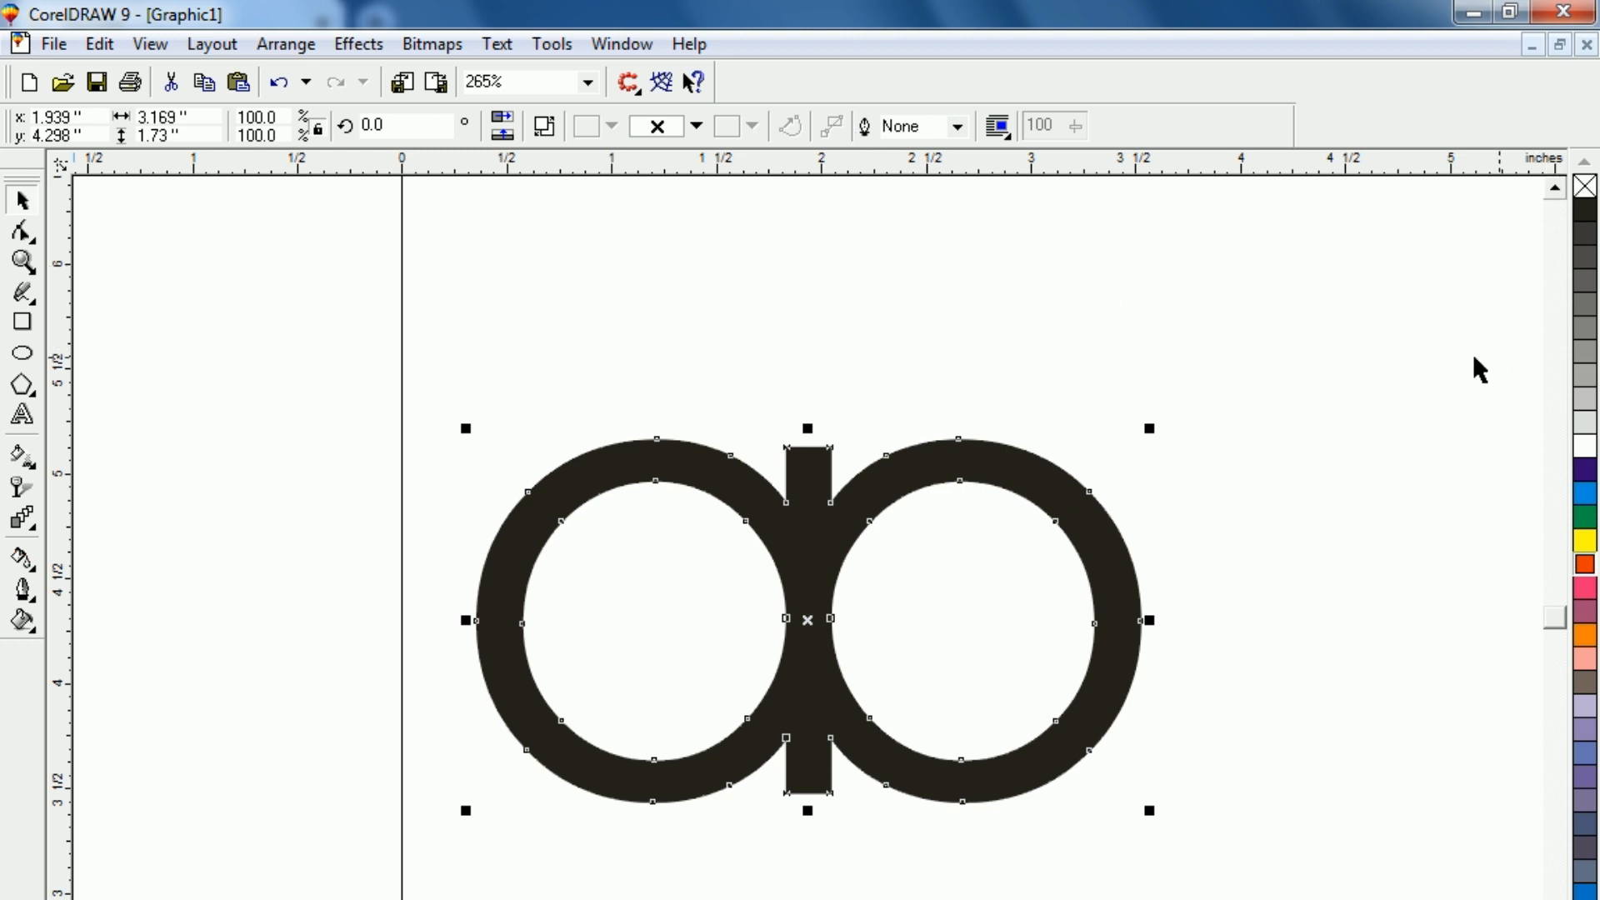
# - Remove the welded shape's fill and give it a black hairline outline
pyautogui.click(1584, 187)
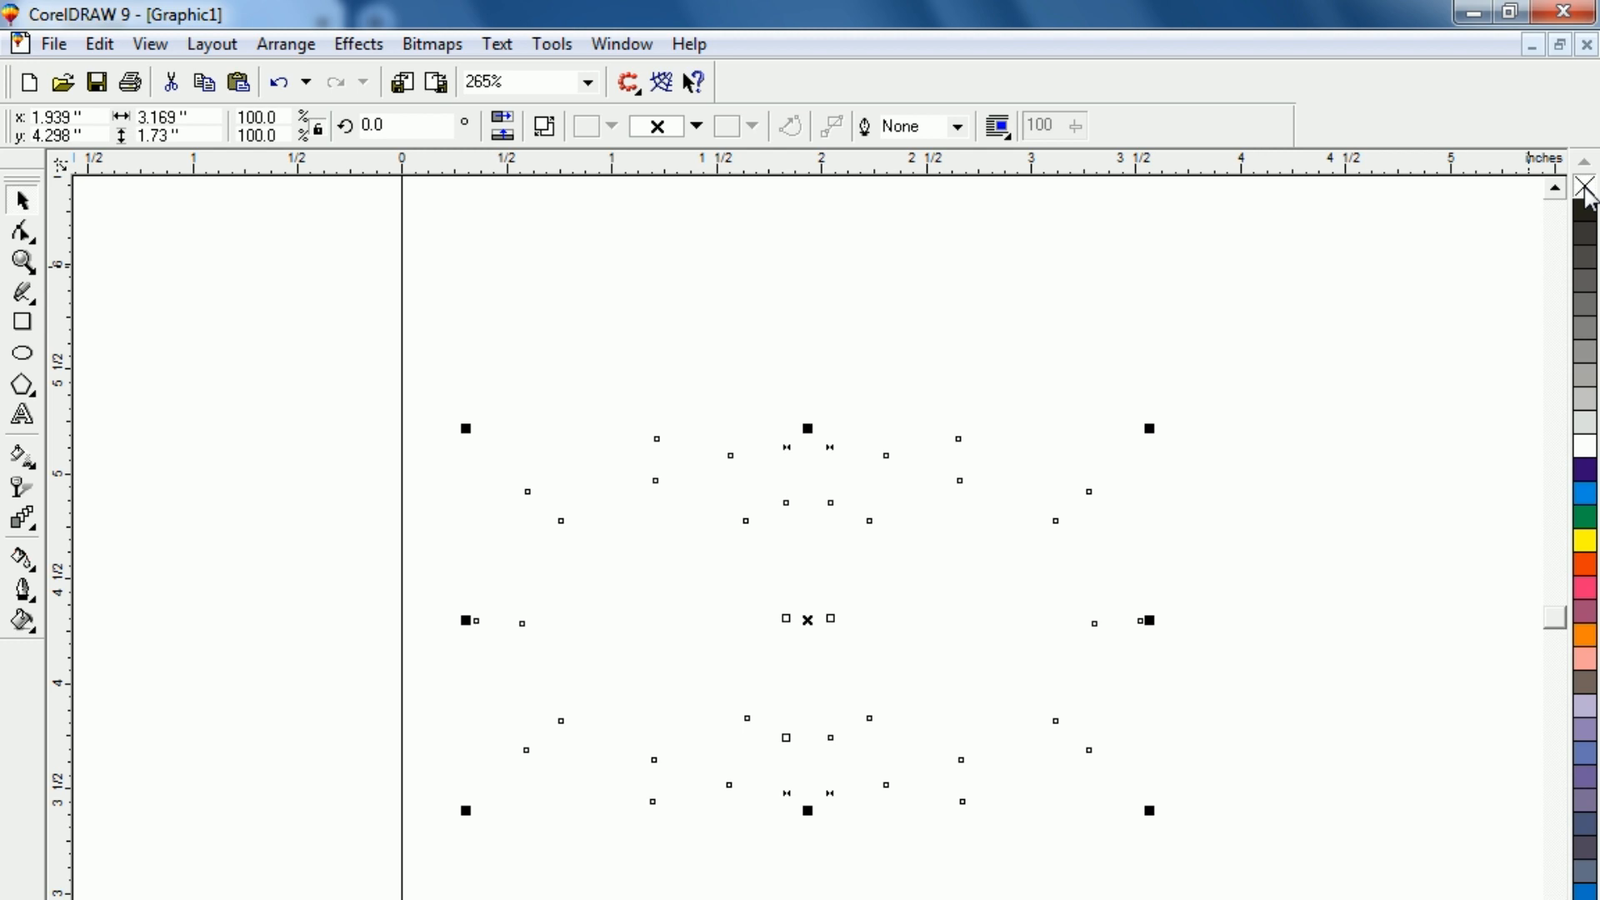
pyautogui.rightClick(1580, 215)
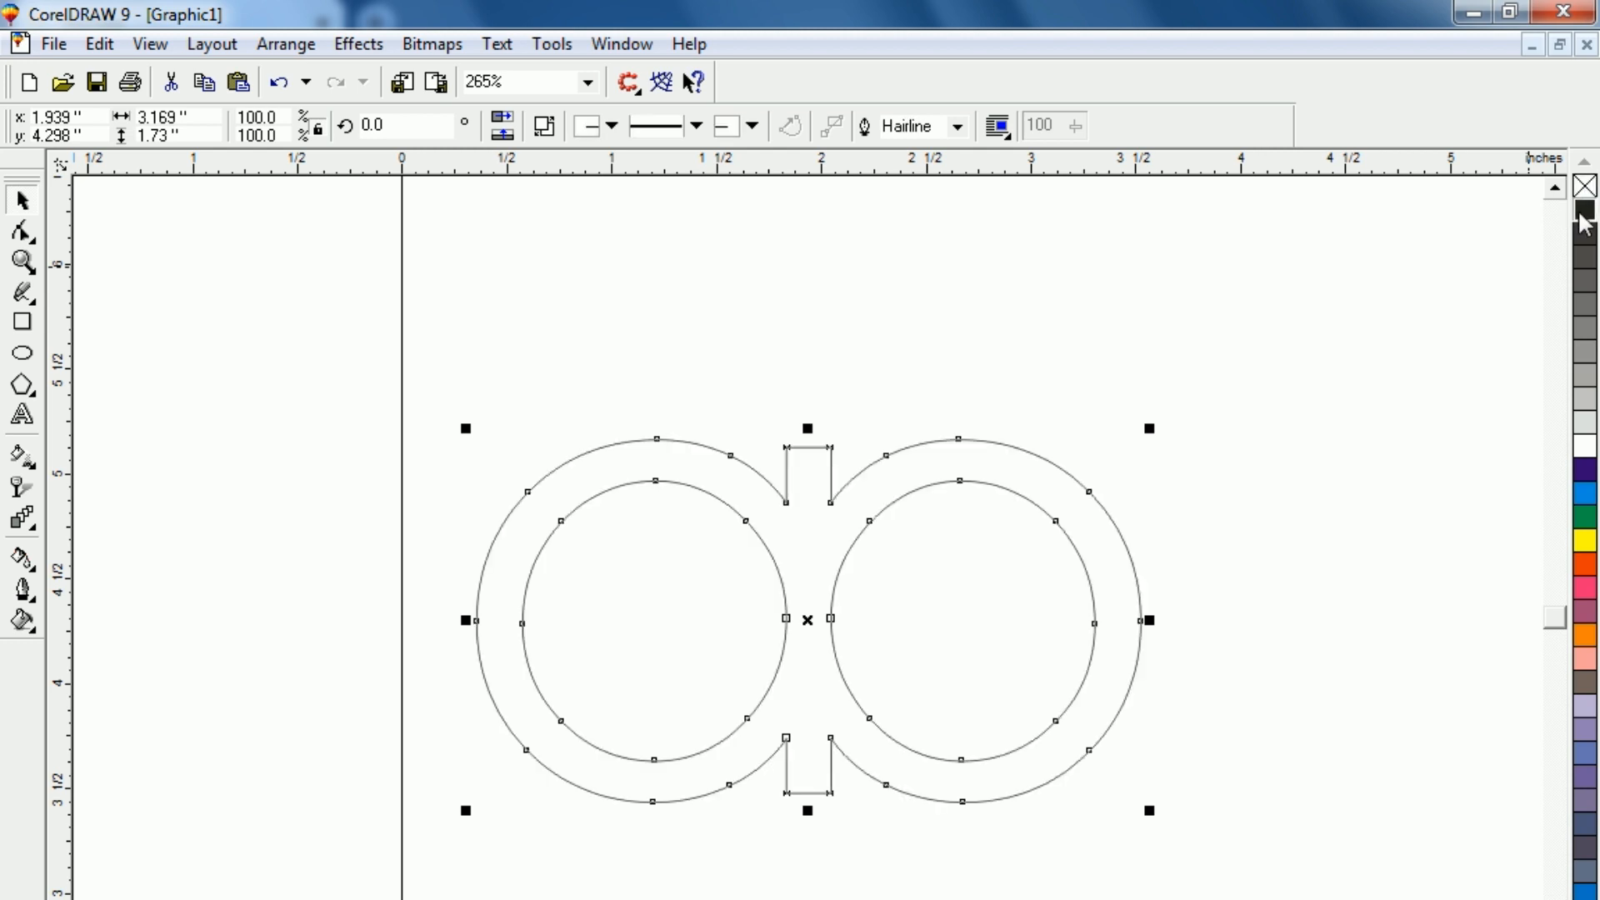
pyautogui.click(1217, 878)
pyautogui.click(895, 786)
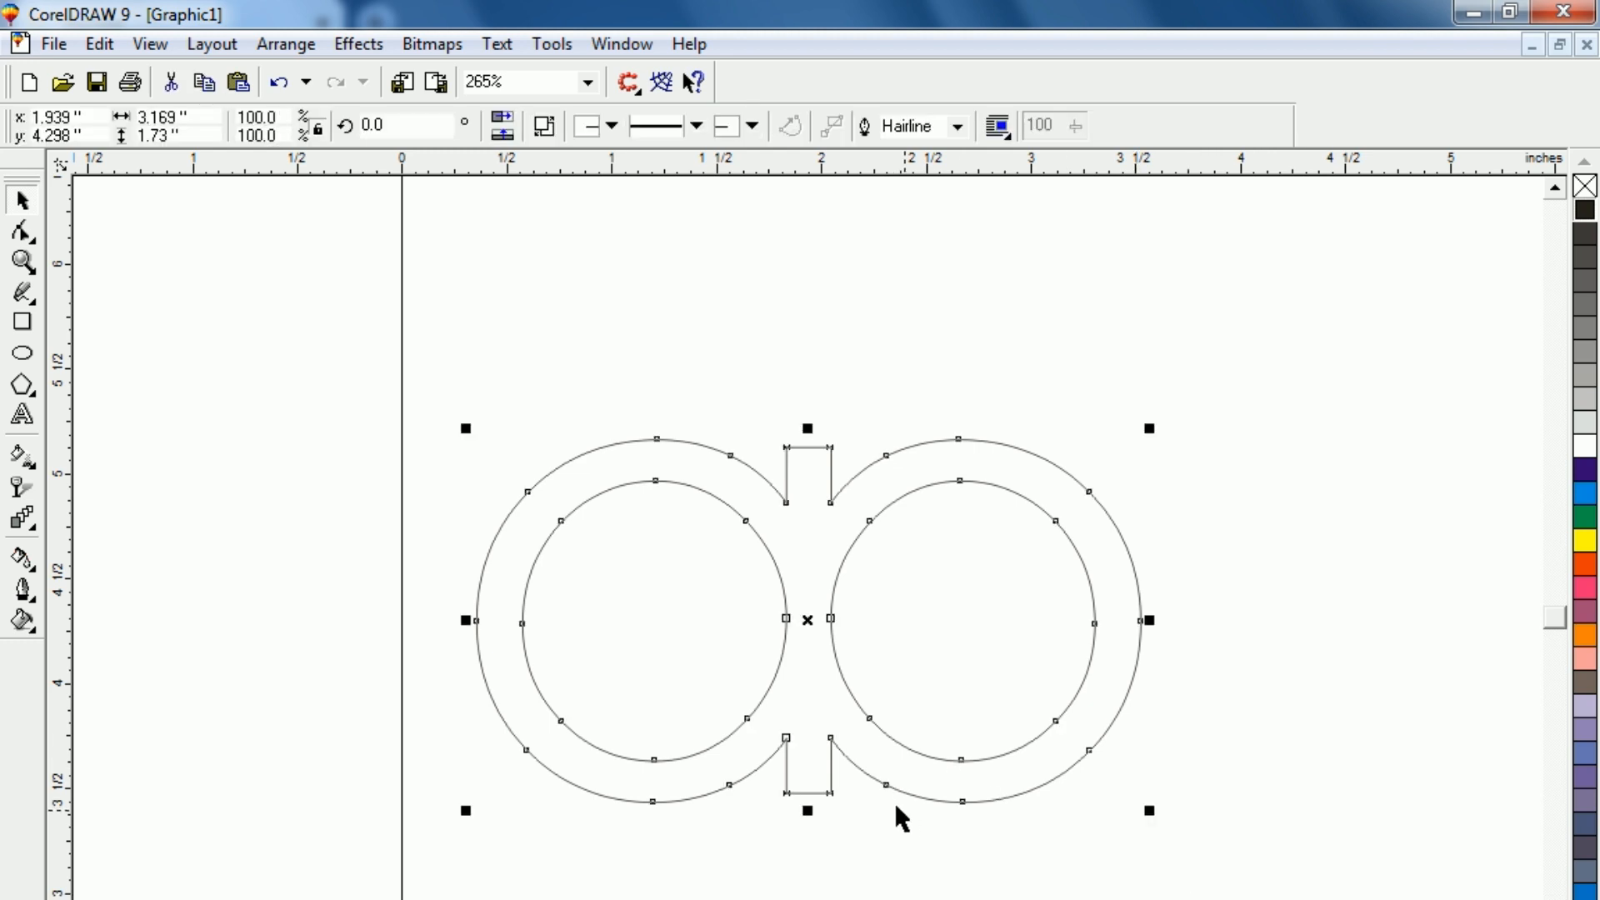
# - Make a copy of the outlined shape rotated 90 degrees about its centre and weld it with the original
pyautogui.click(809, 620)
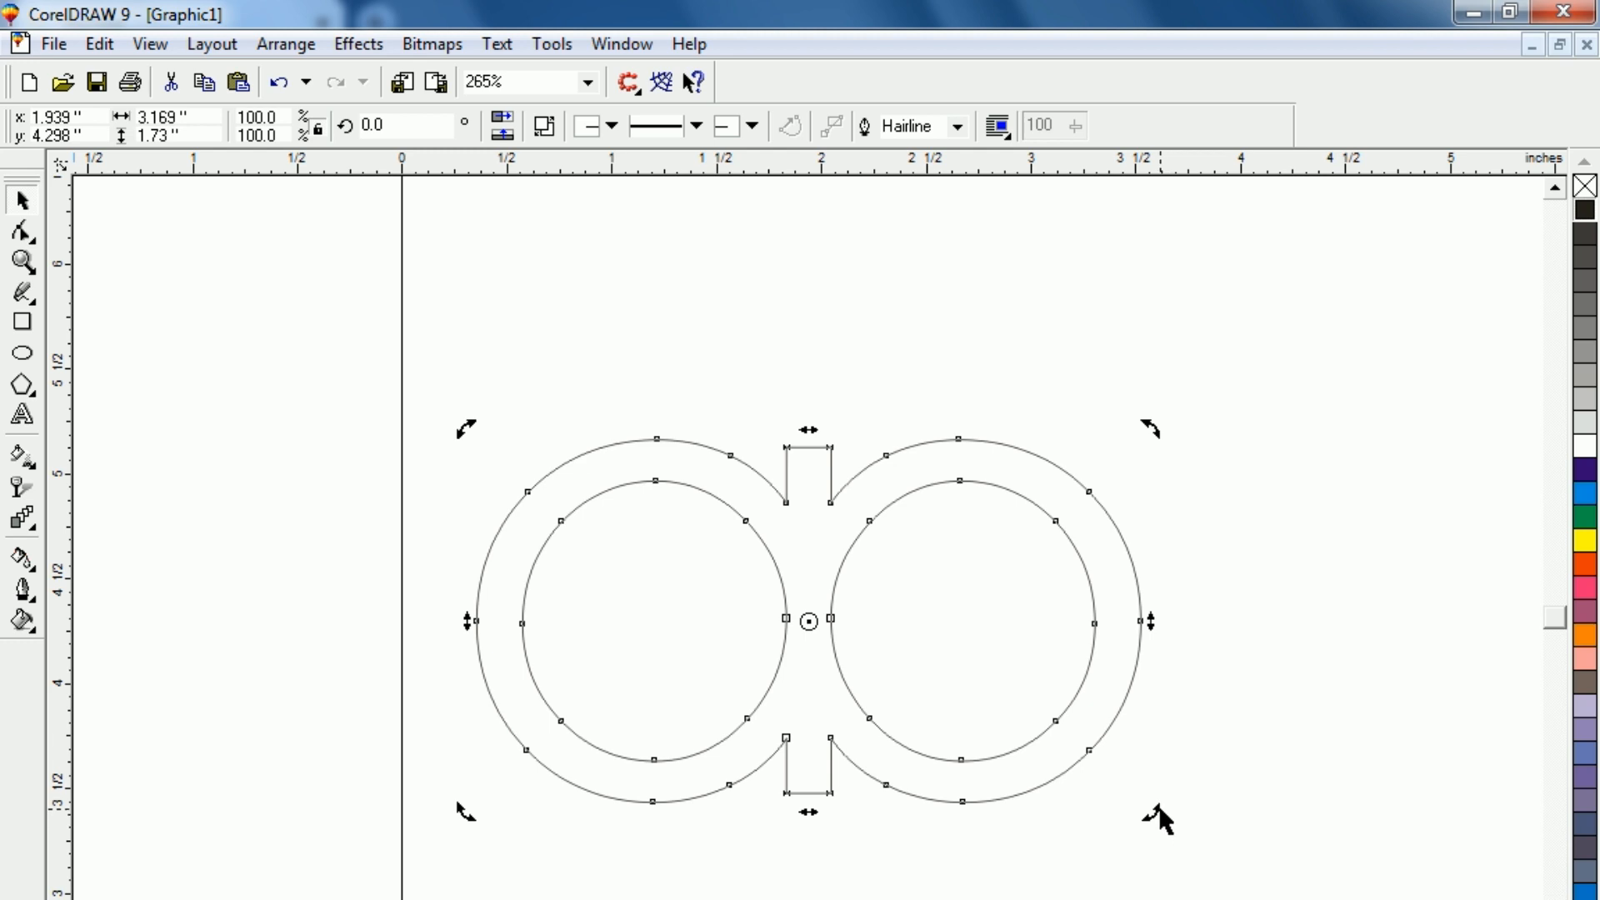
pyautogui.moveTo(1148, 815); pyautogui.dragTo(672, 850)
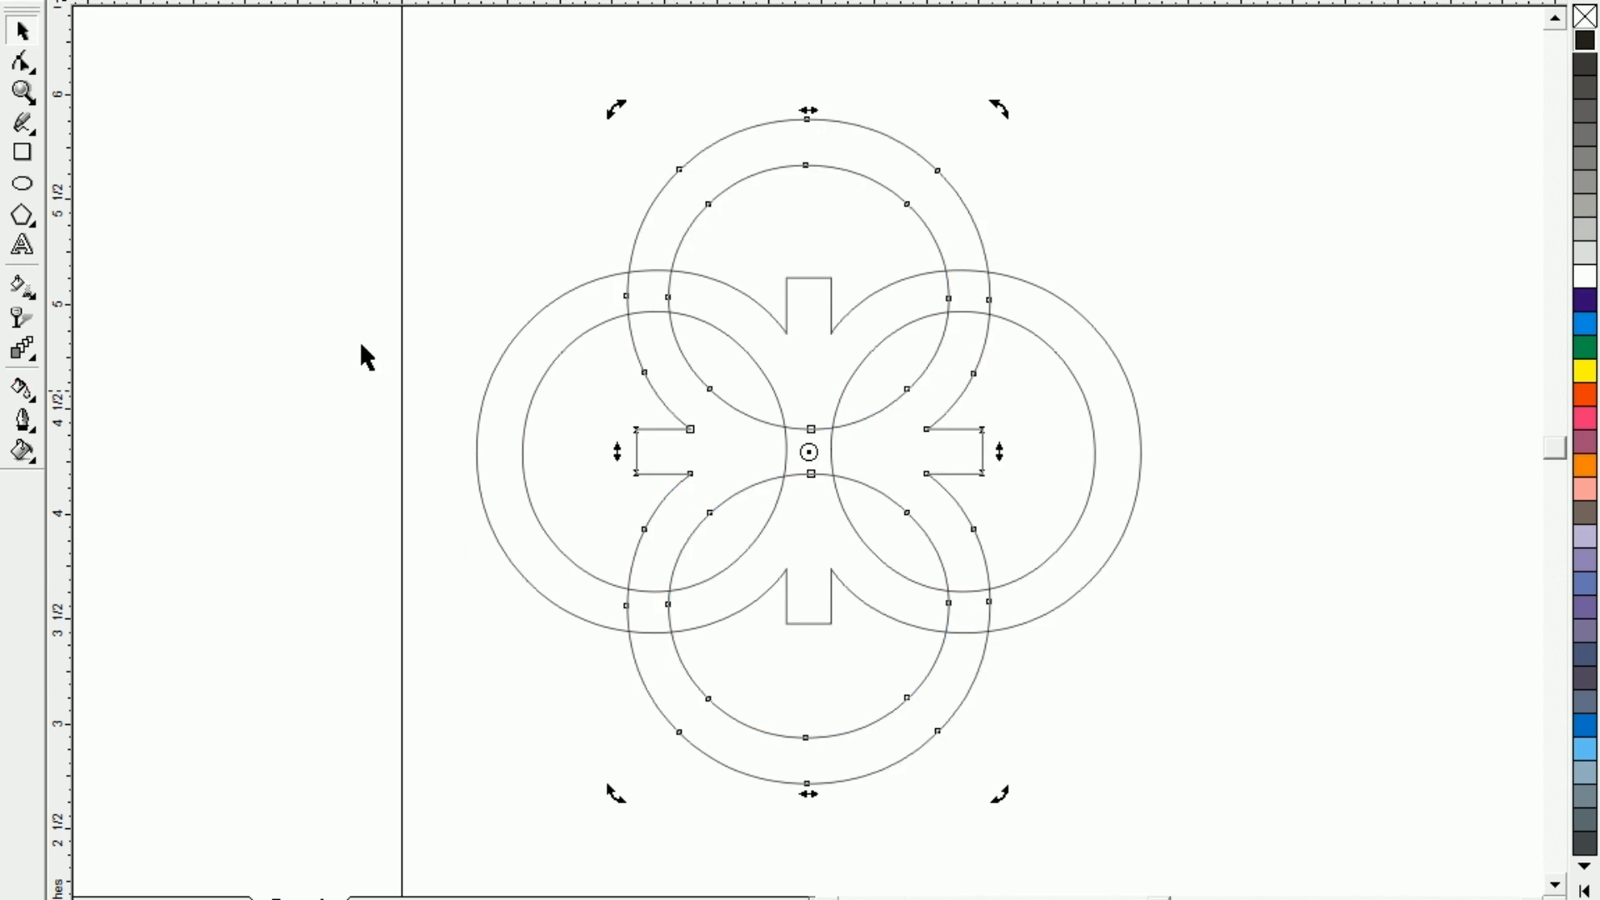
pyautogui.press('Escape')
pyautogui.moveTo(583, 278); pyautogui.dragTo(1184, 826)
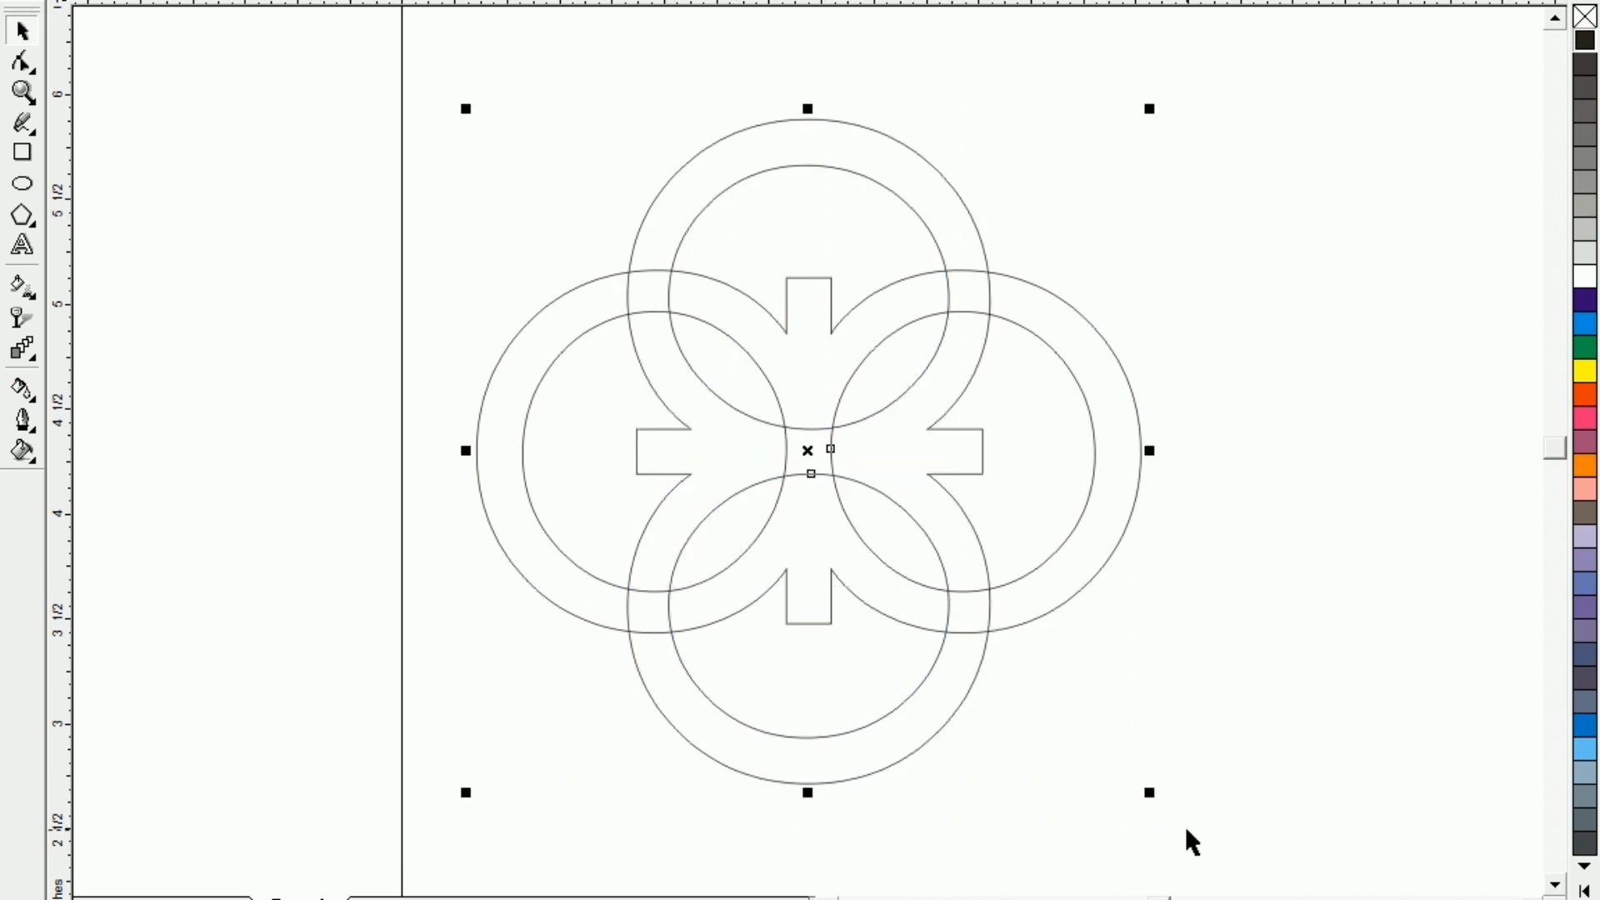
pyautogui.click(583, 2)
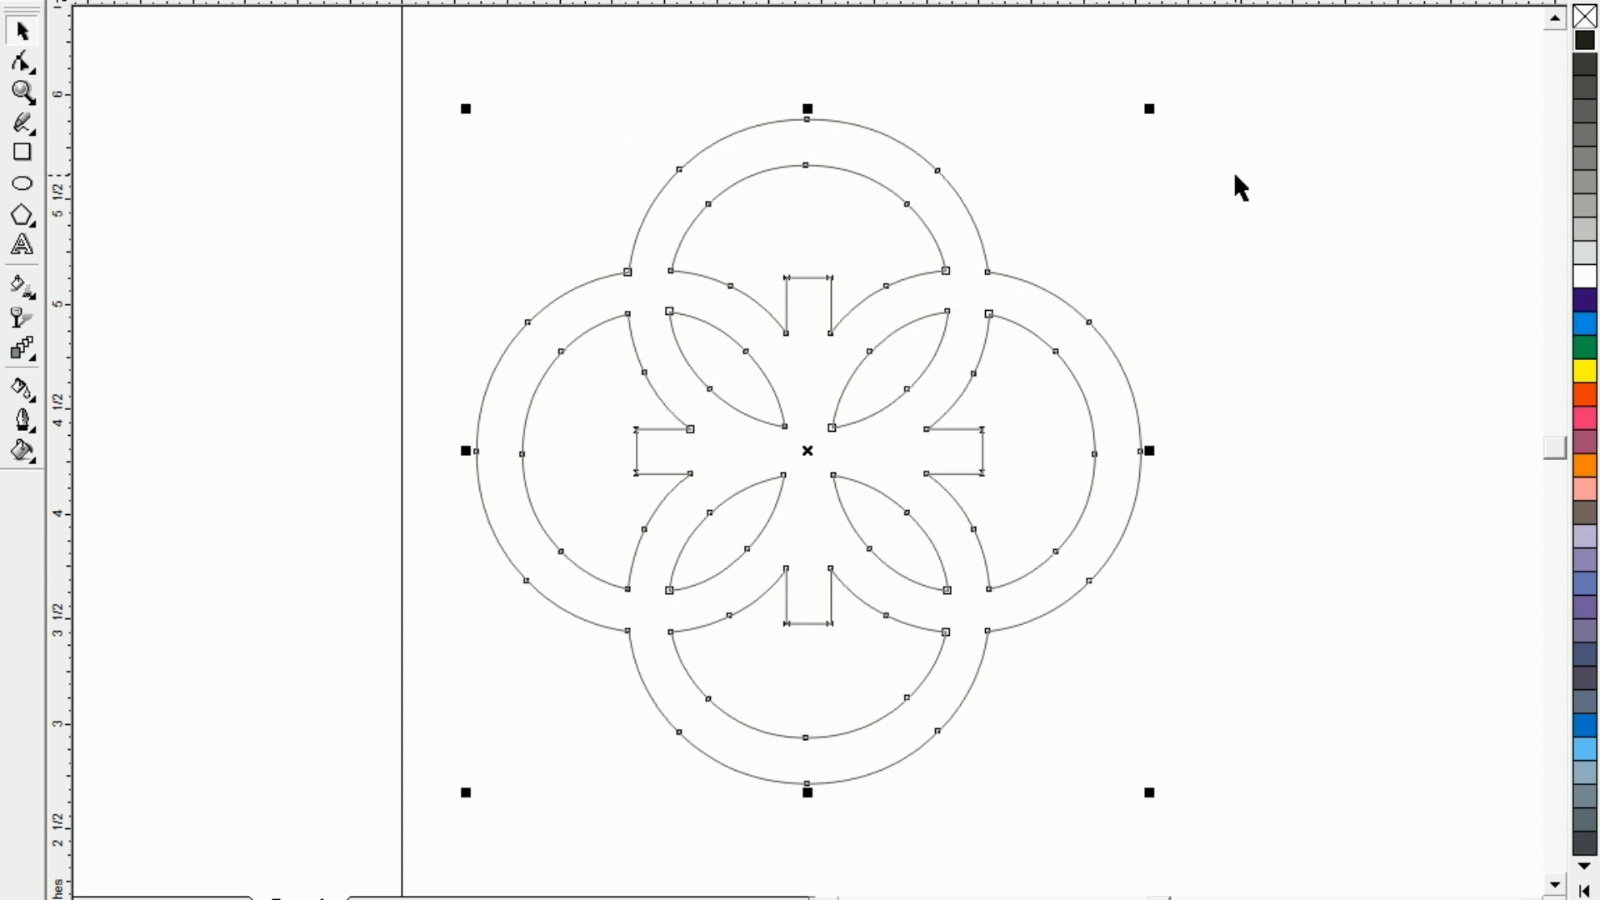
# - Fill the emblem blue and give it an orange-red outline with beveled corners and square line caps, placed behind the fill and scaling with the image
pyautogui.click(1584, 325)
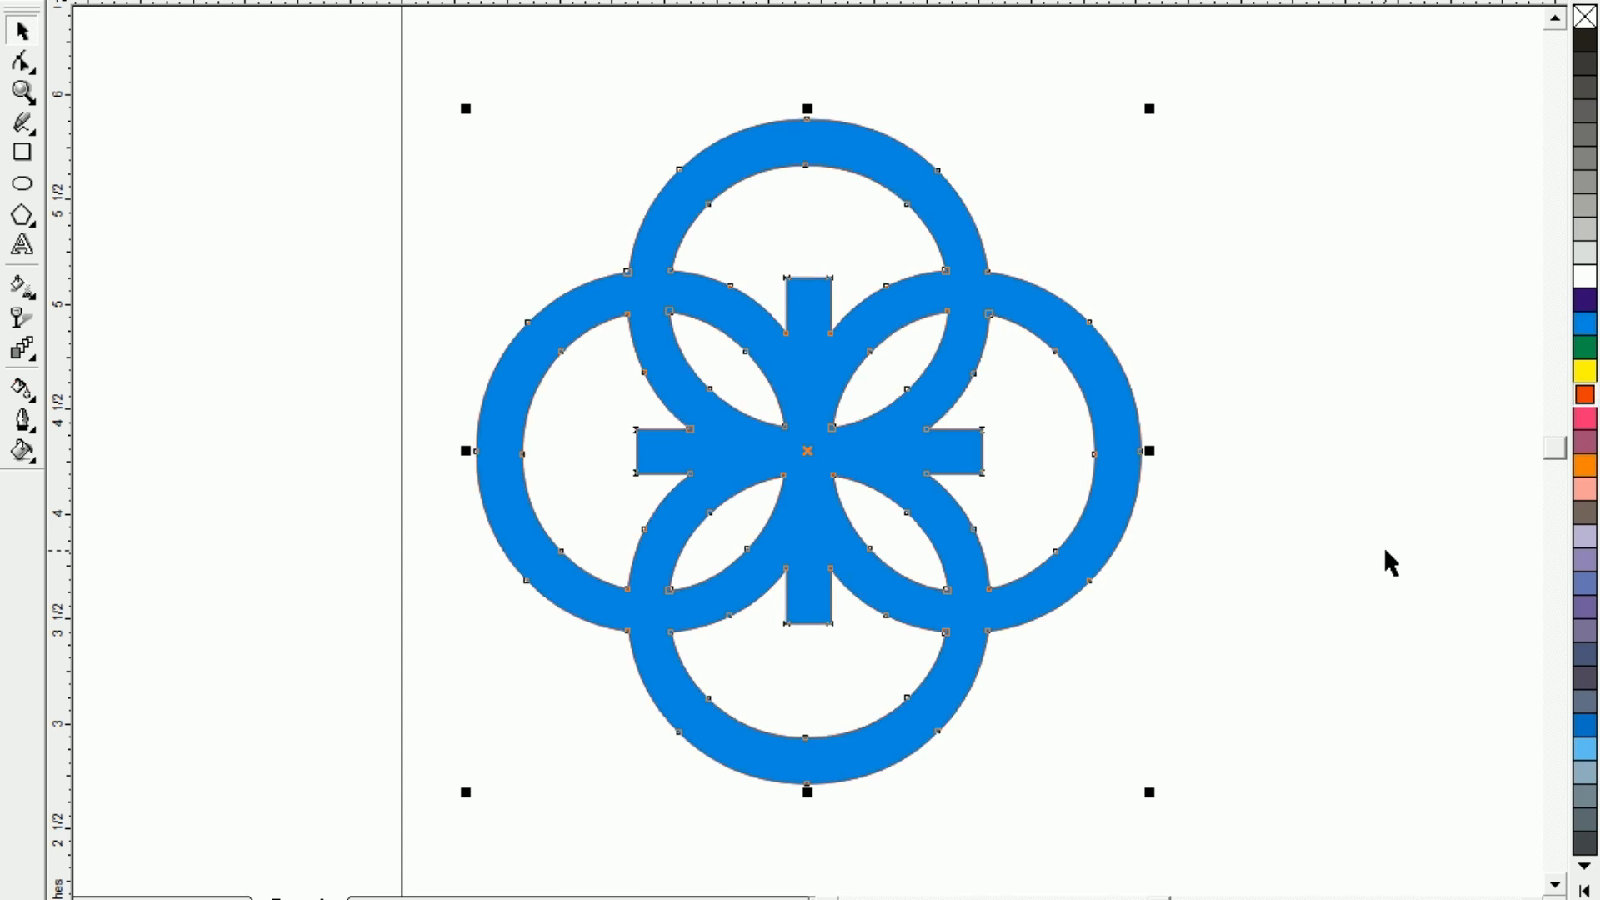
pyautogui.press('F12')
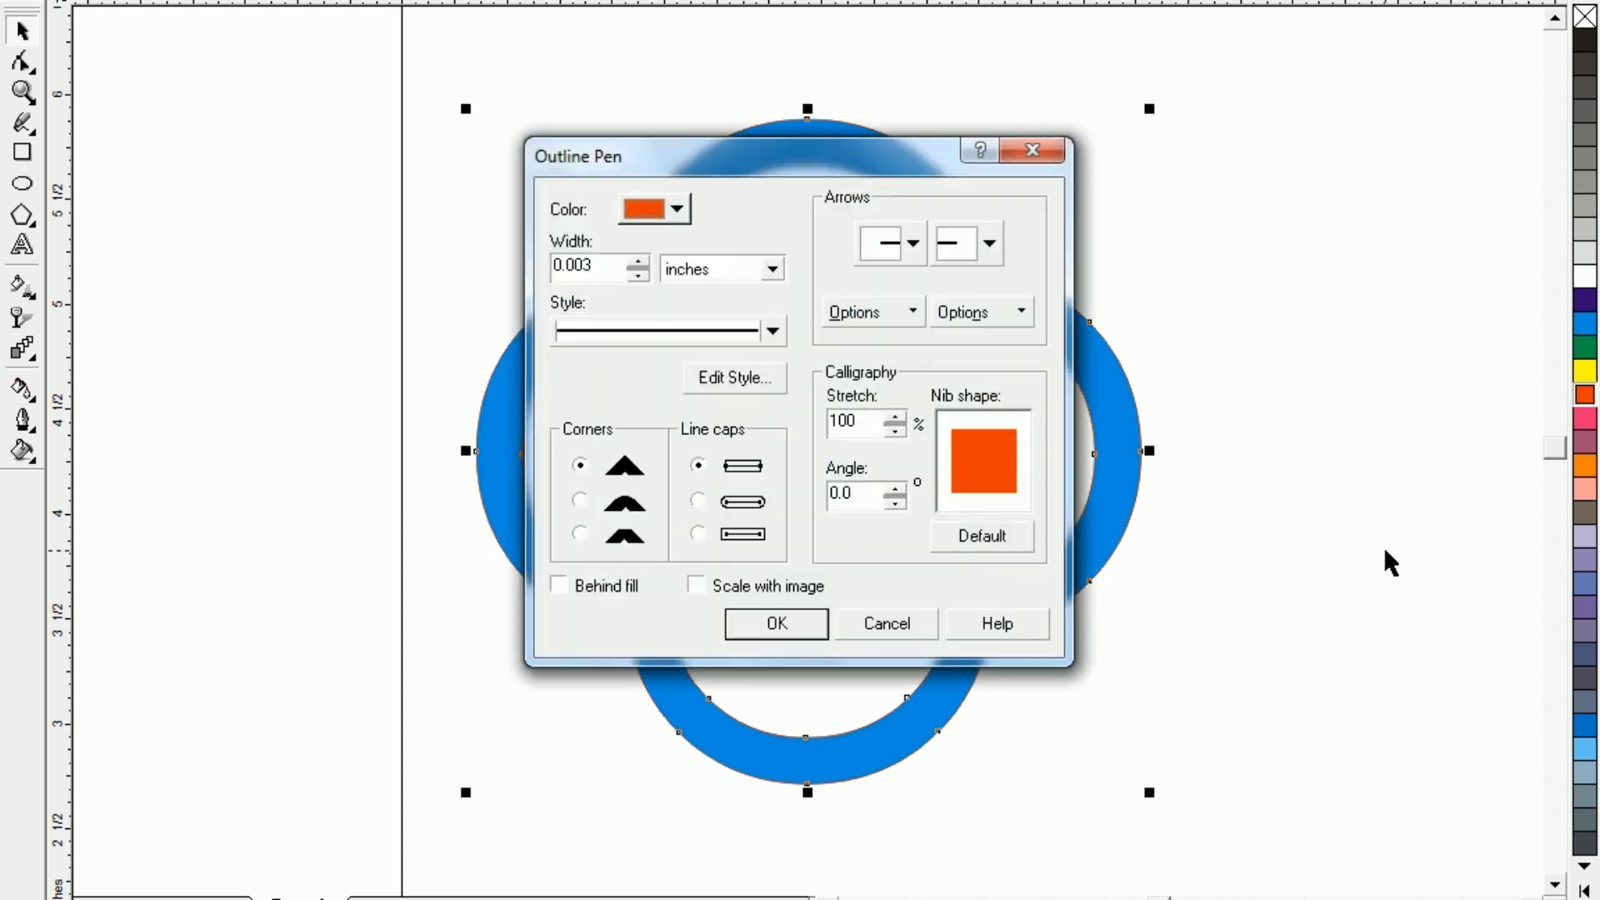
pyautogui.click(580, 534)
pyautogui.click(699, 534)
pyautogui.click(570, 584)
# - Thicken the emblem's outline to about 0.1 inches, apply it, and deselect the emblem
pyautogui.click(640, 264)
pyautogui.click(640, 263)
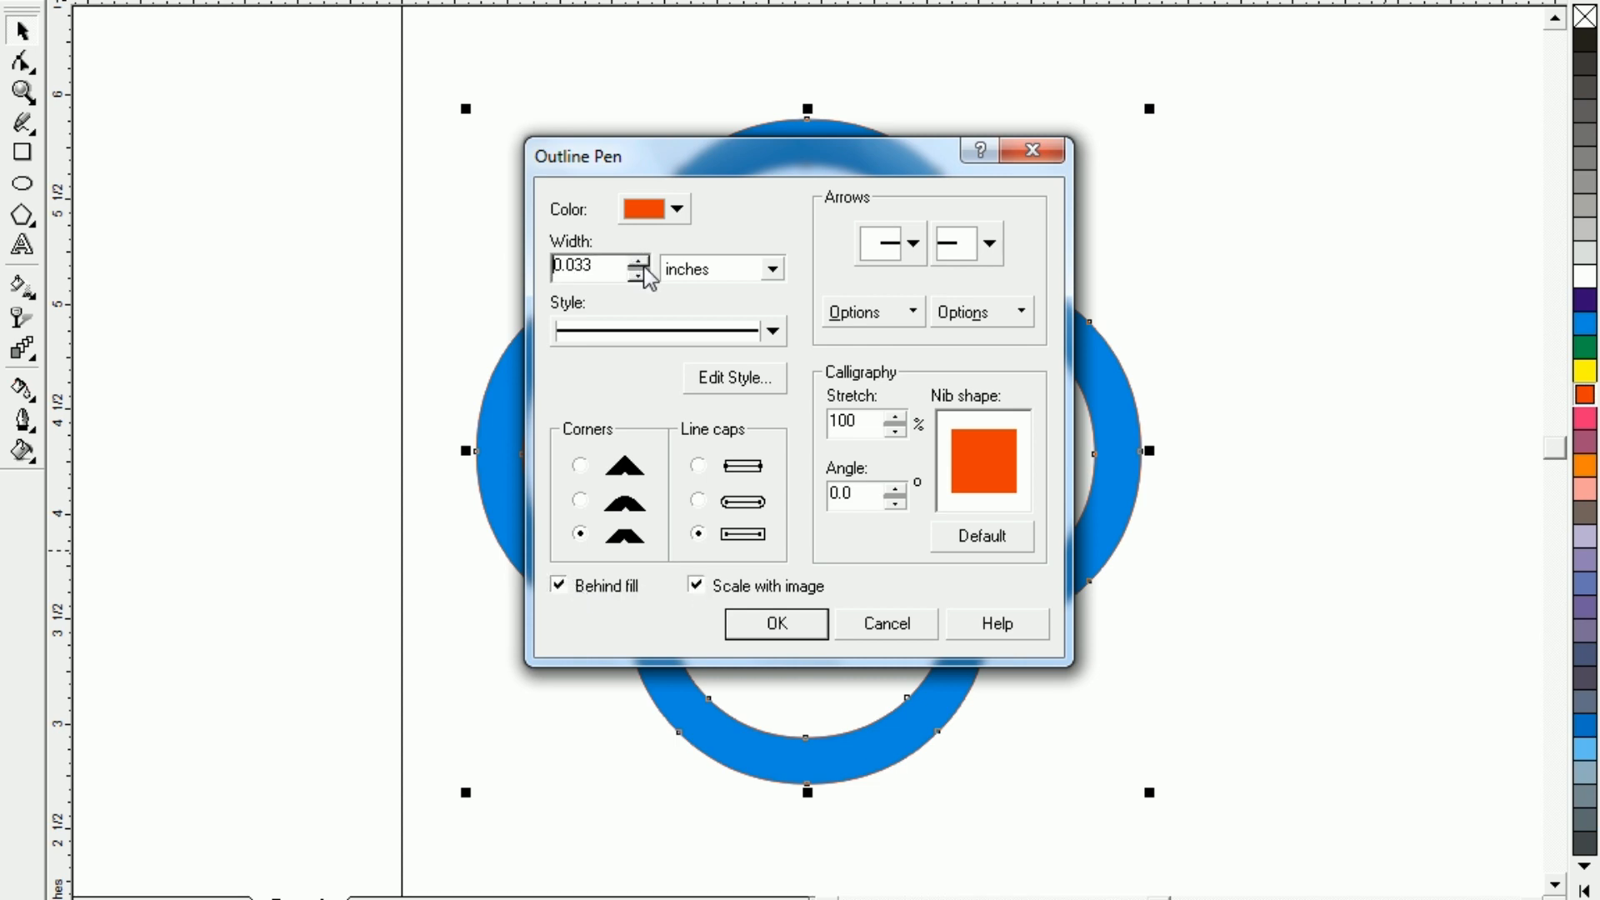
pyautogui.click(638, 262)
pyautogui.click(638, 262)
pyautogui.click(639, 262)
pyautogui.click(639, 261)
pyautogui.click(639, 262)
pyautogui.click(638, 261)
pyautogui.click(639, 262)
pyautogui.click(639, 262)
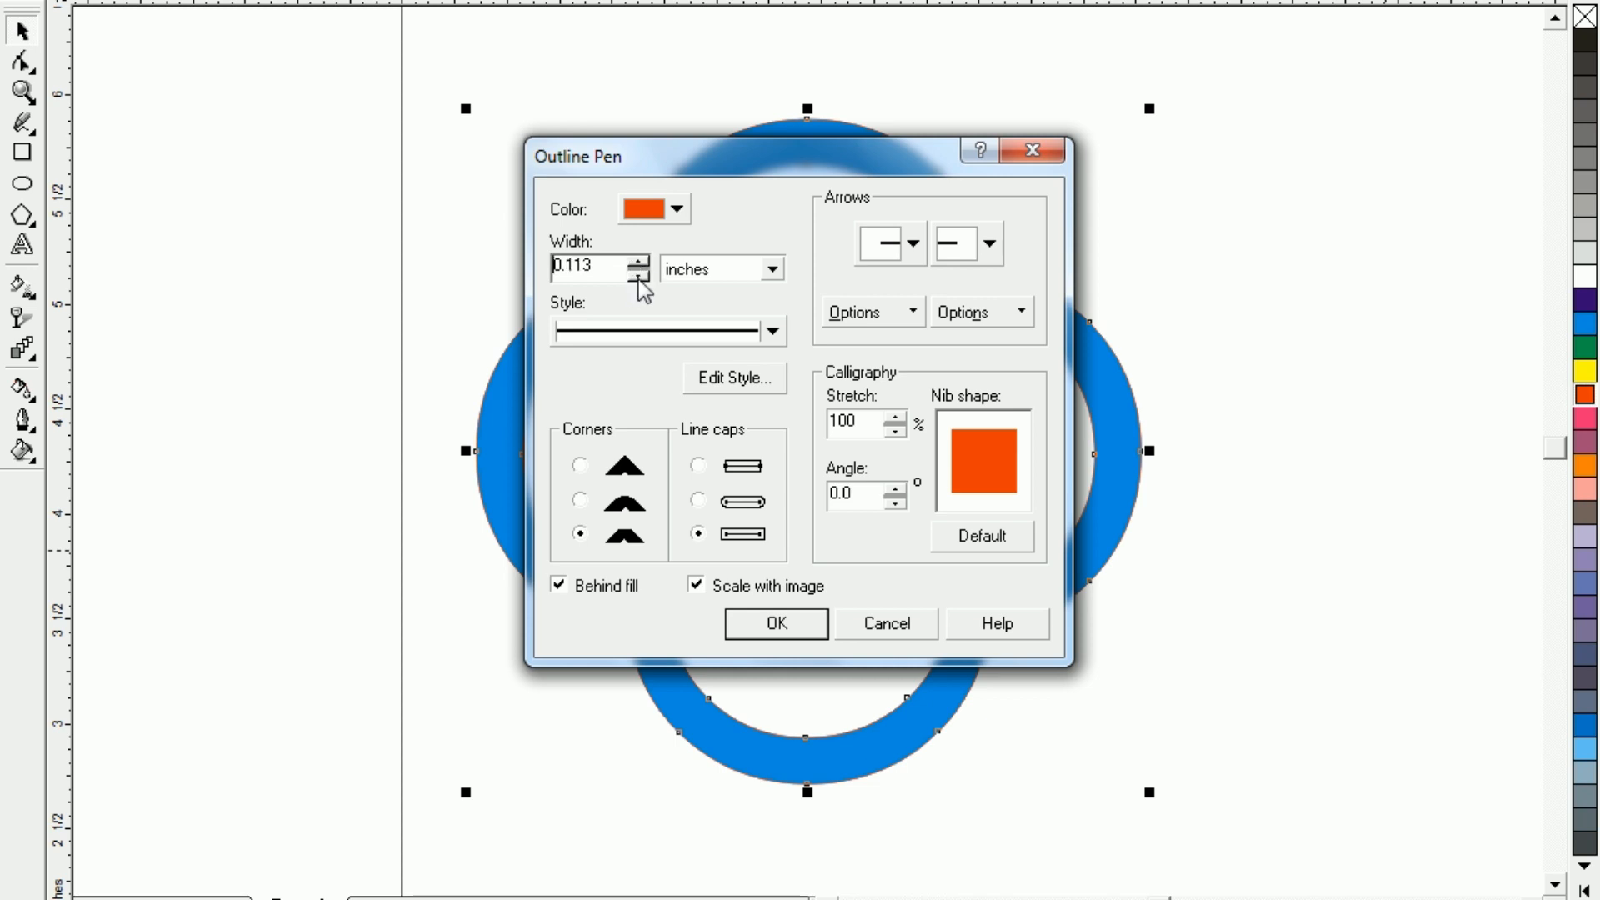
pyautogui.click(640, 278)
pyautogui.click(802, 626)
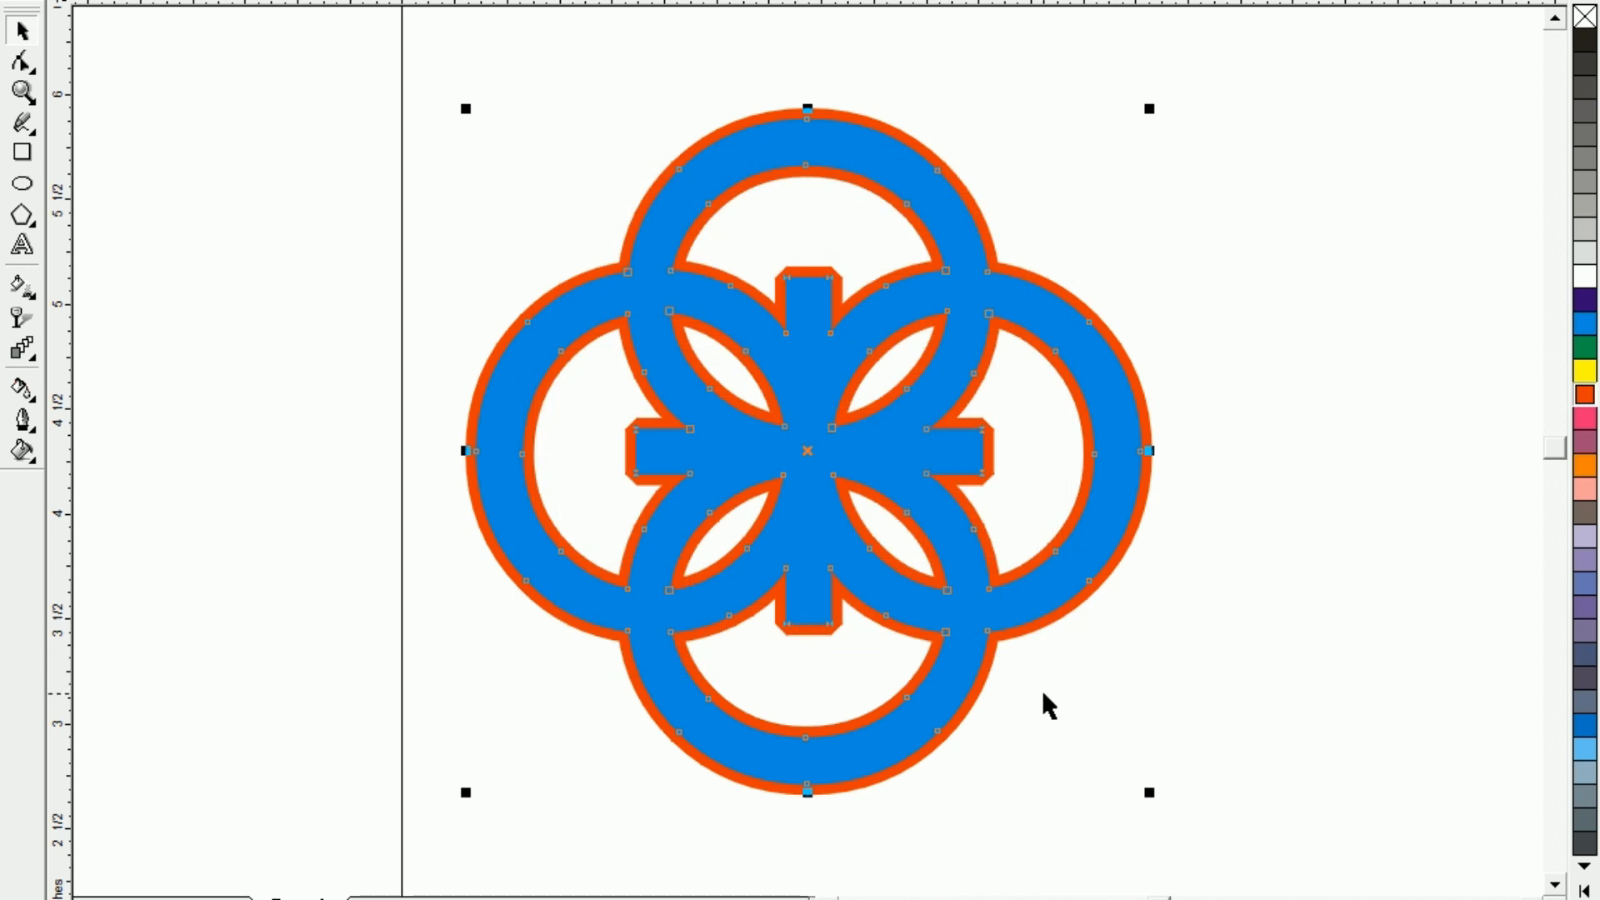
pyautogui.click(1043, 694)
pyautogui.press('F3')
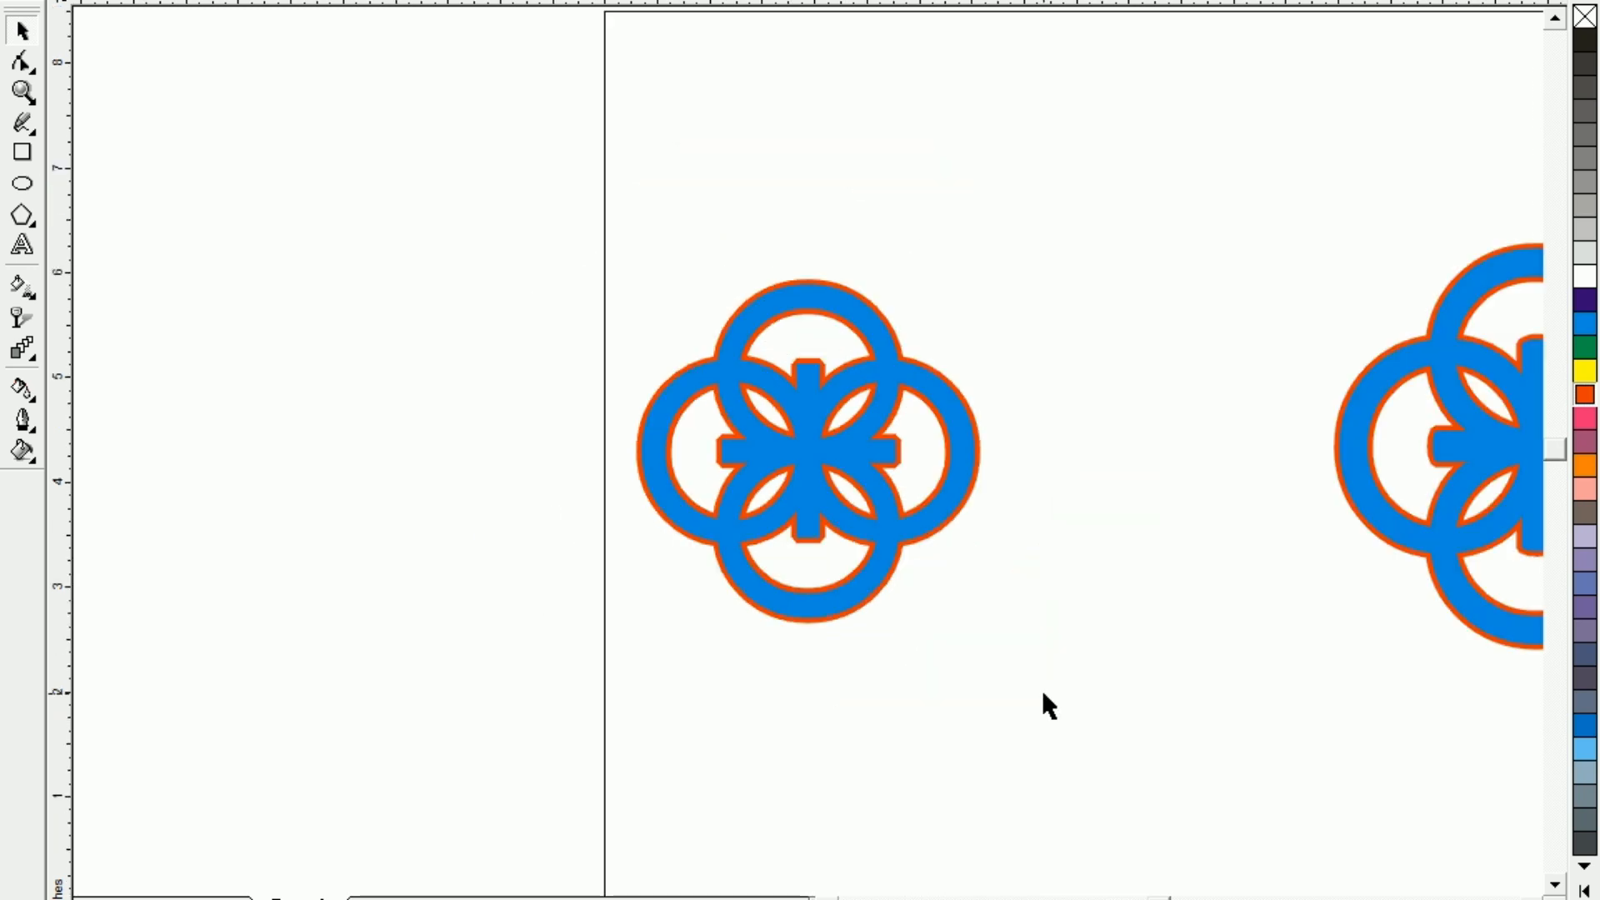
# - Enlarge the beveled-corner emblem proportionally and move it up to the vertical middle of the page, at the page's left edge
pyautogui.click(838, 543)
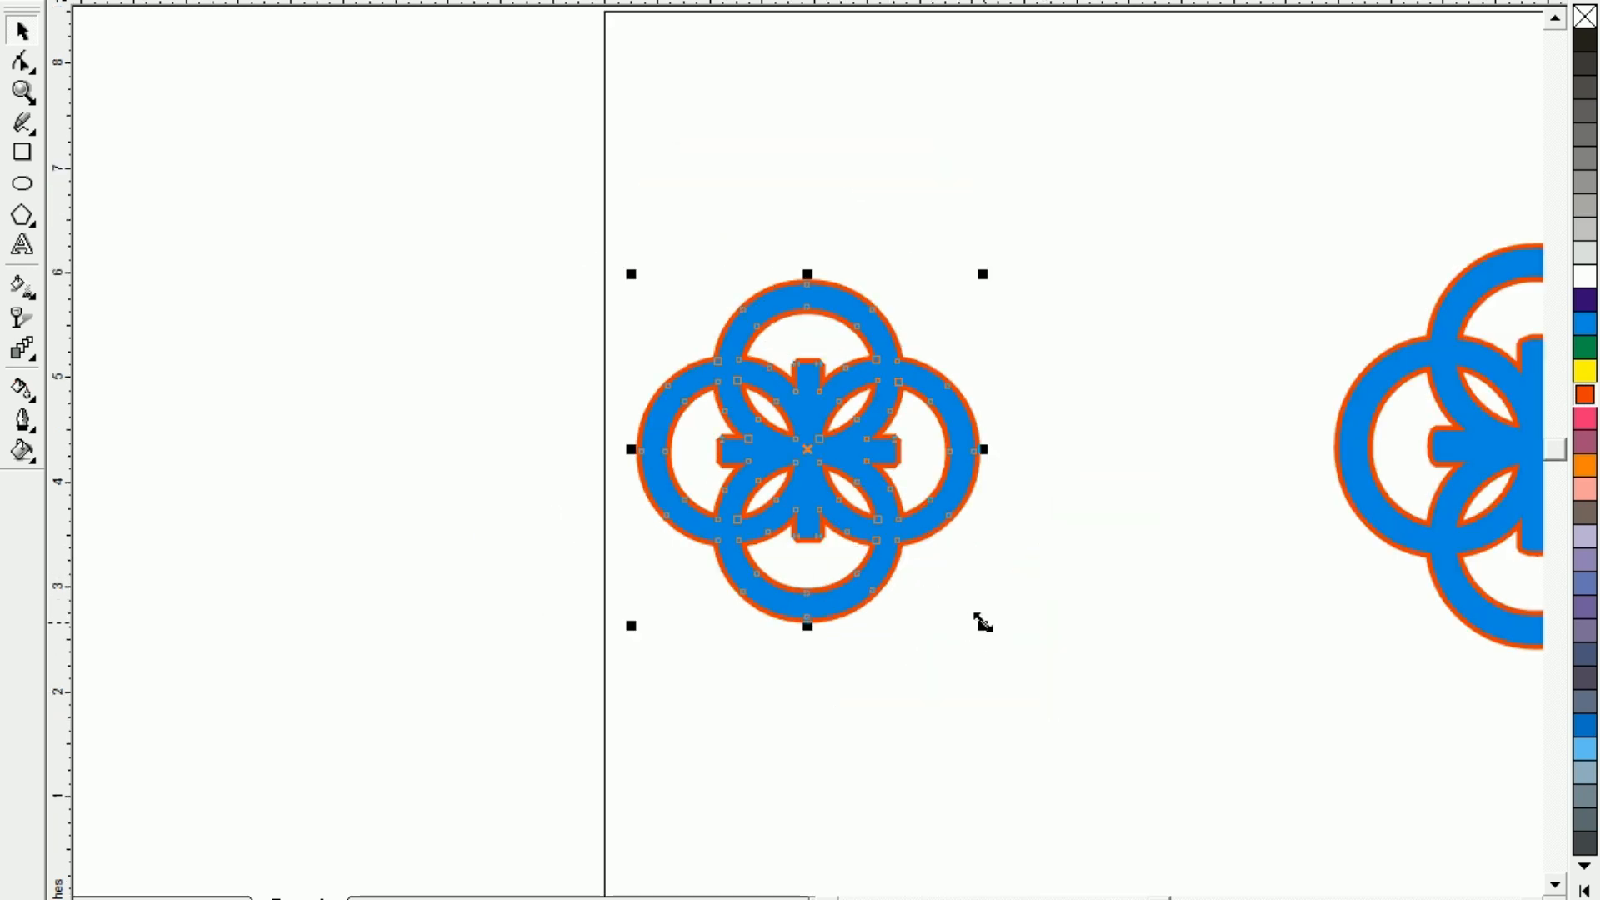
pyautogui.moveTo(983, 624); pyautogui.dragTo(1245, 808)
pyautogui.press('F3')
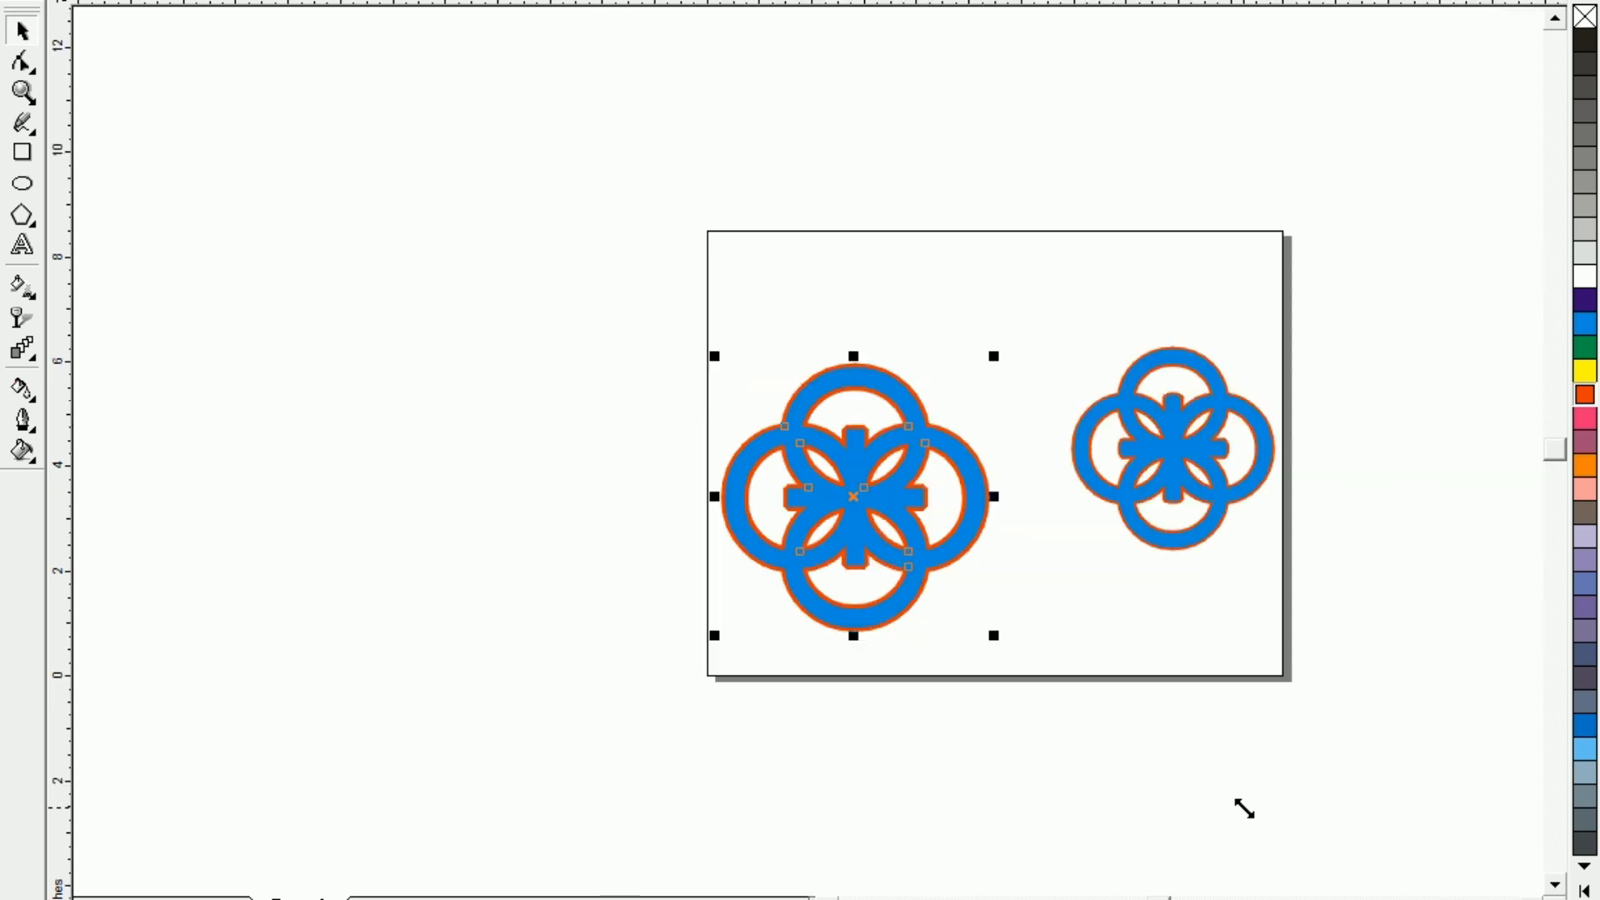
pyautogui.moveTo(873, 541); pyautogui.dragTo(855, 484)
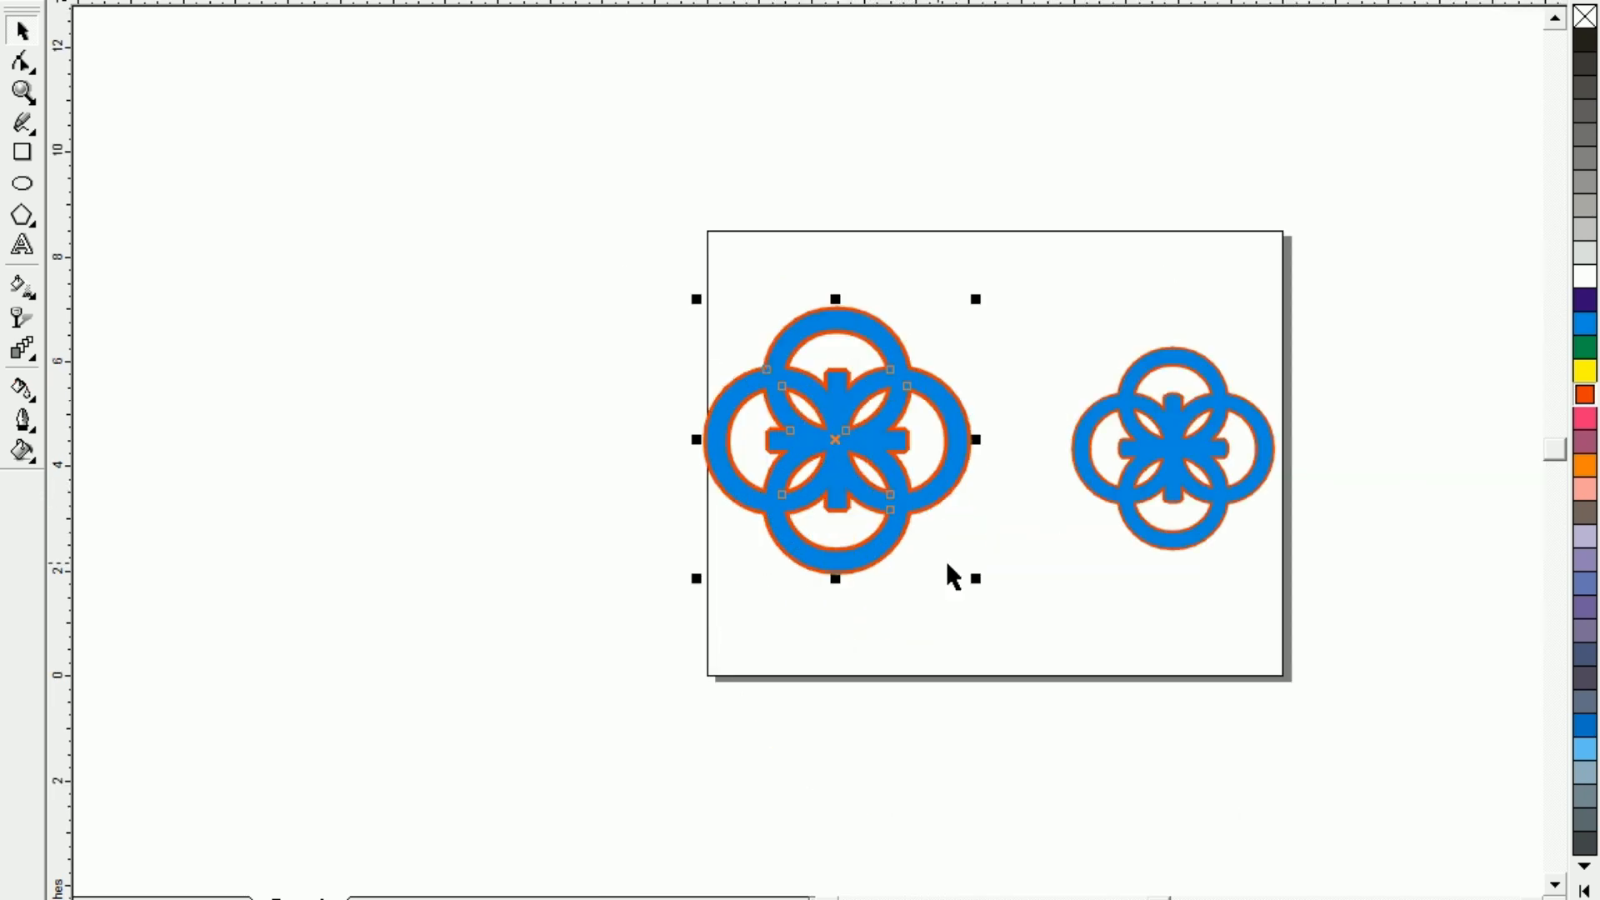
# - Shrink the beveled-corner emblem to slightly smaller than the rounded-corner one and place it inside the page's left edge
pyautogui.moveTo(975, 578); pyautogui.dragTo(926, 518)
pyautogui.moveTo(978, 569); pyautogui.dragTo(925, 515)
pyautogui.moveTo(857, 465); pyautogui.dragTo(825, 446)
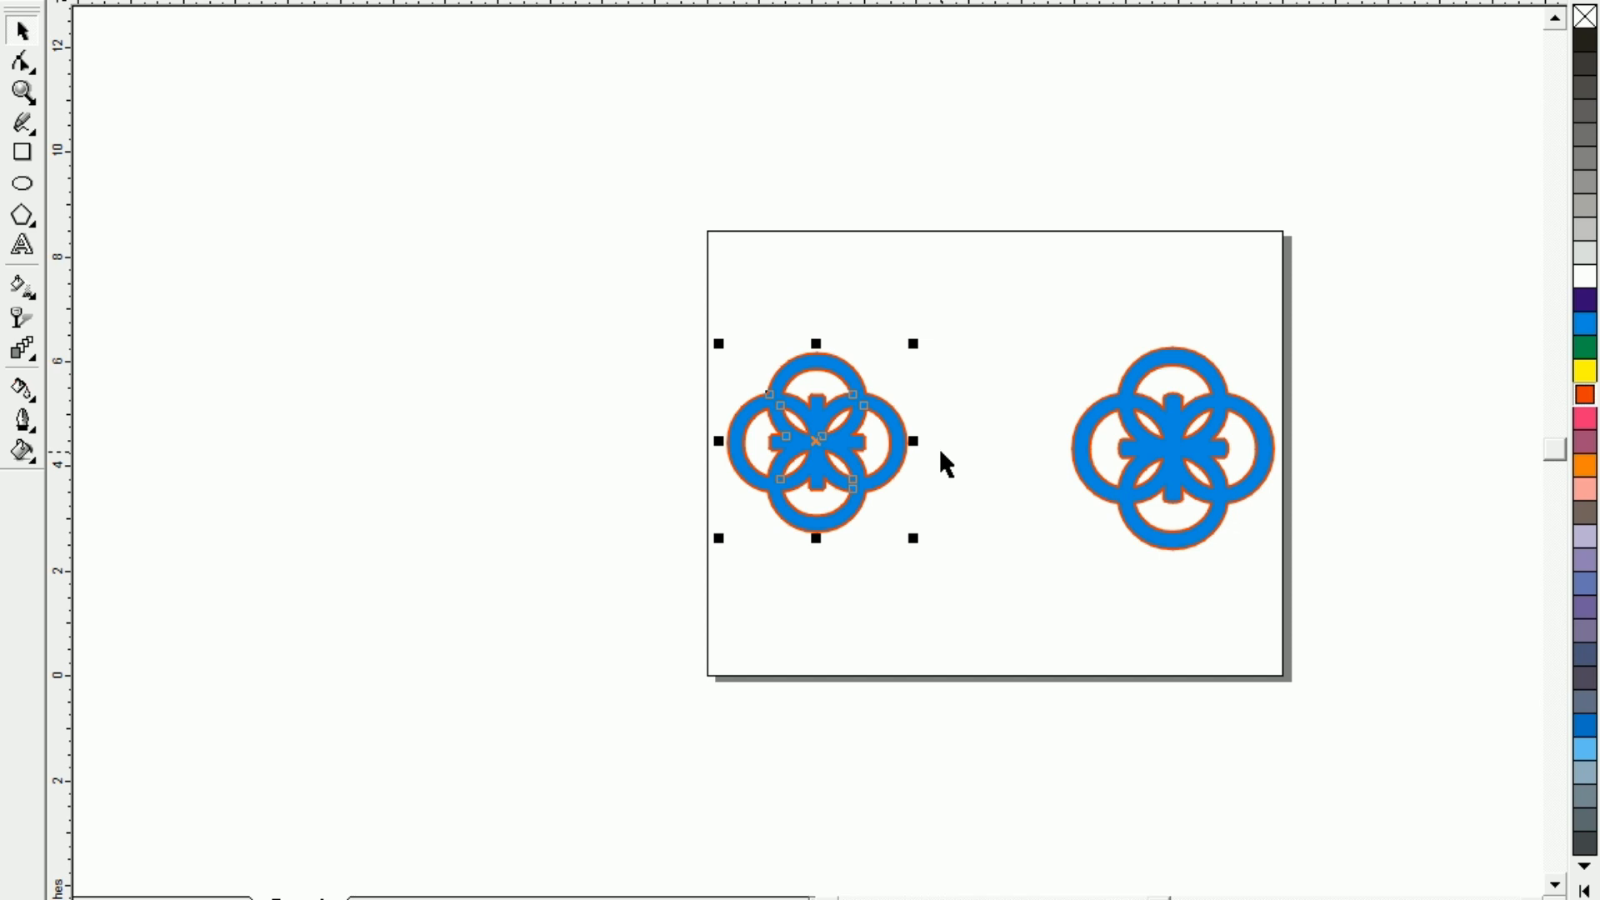
pyautogui.press('F4')
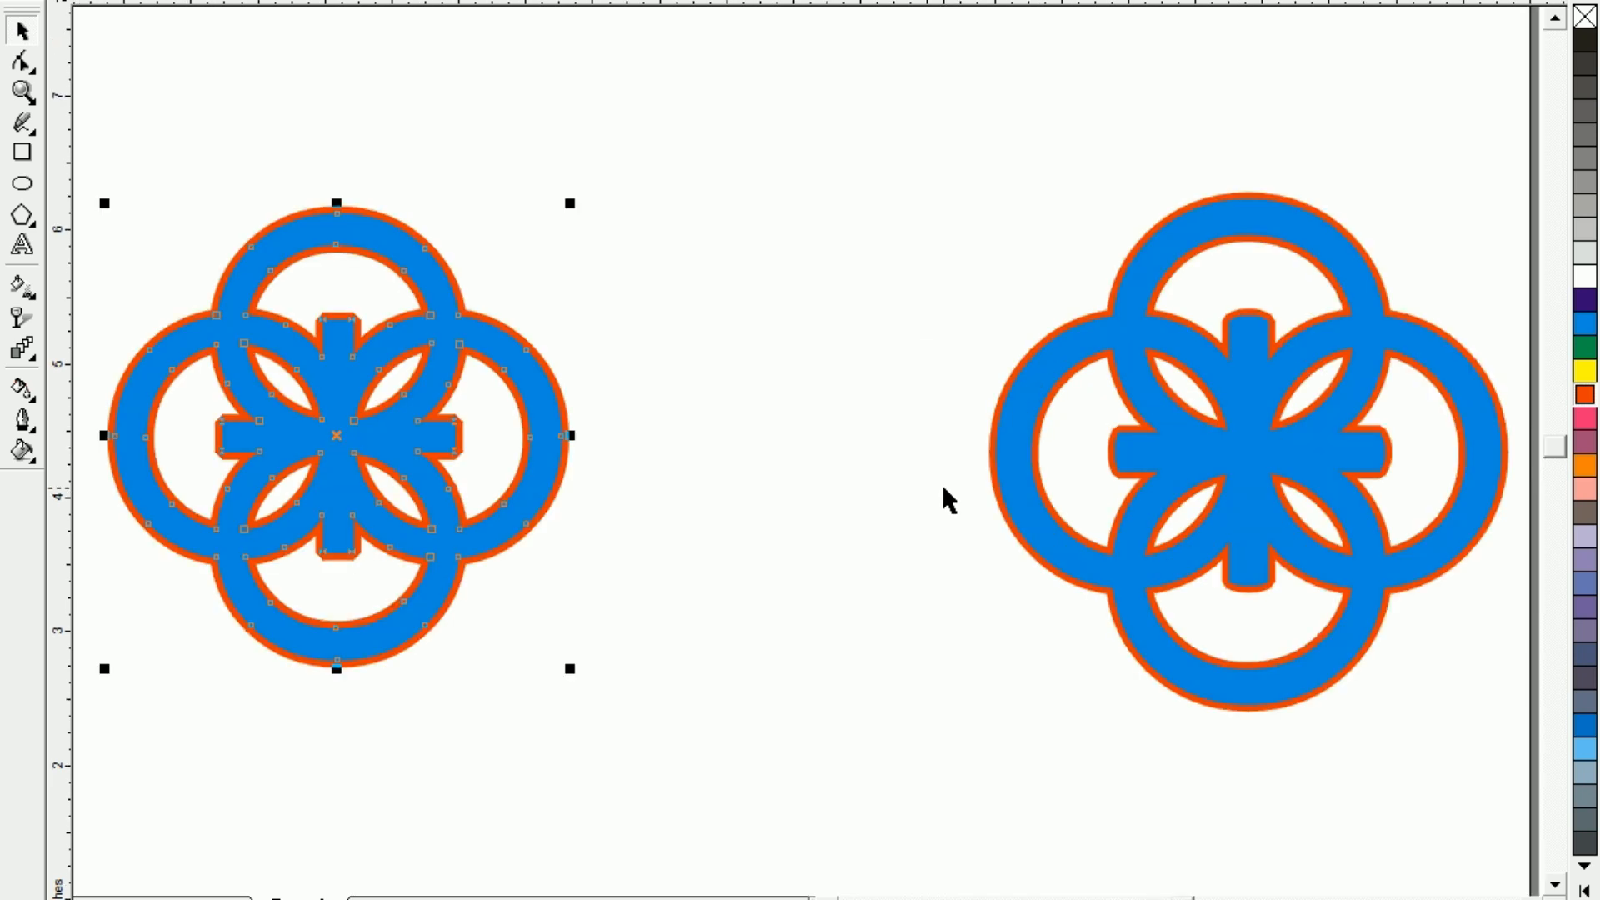
# - Move the rounded-corner emblem slightly straight up beside the beveled-corner emblem and deselect it
pyautogui.click(1257, 507)
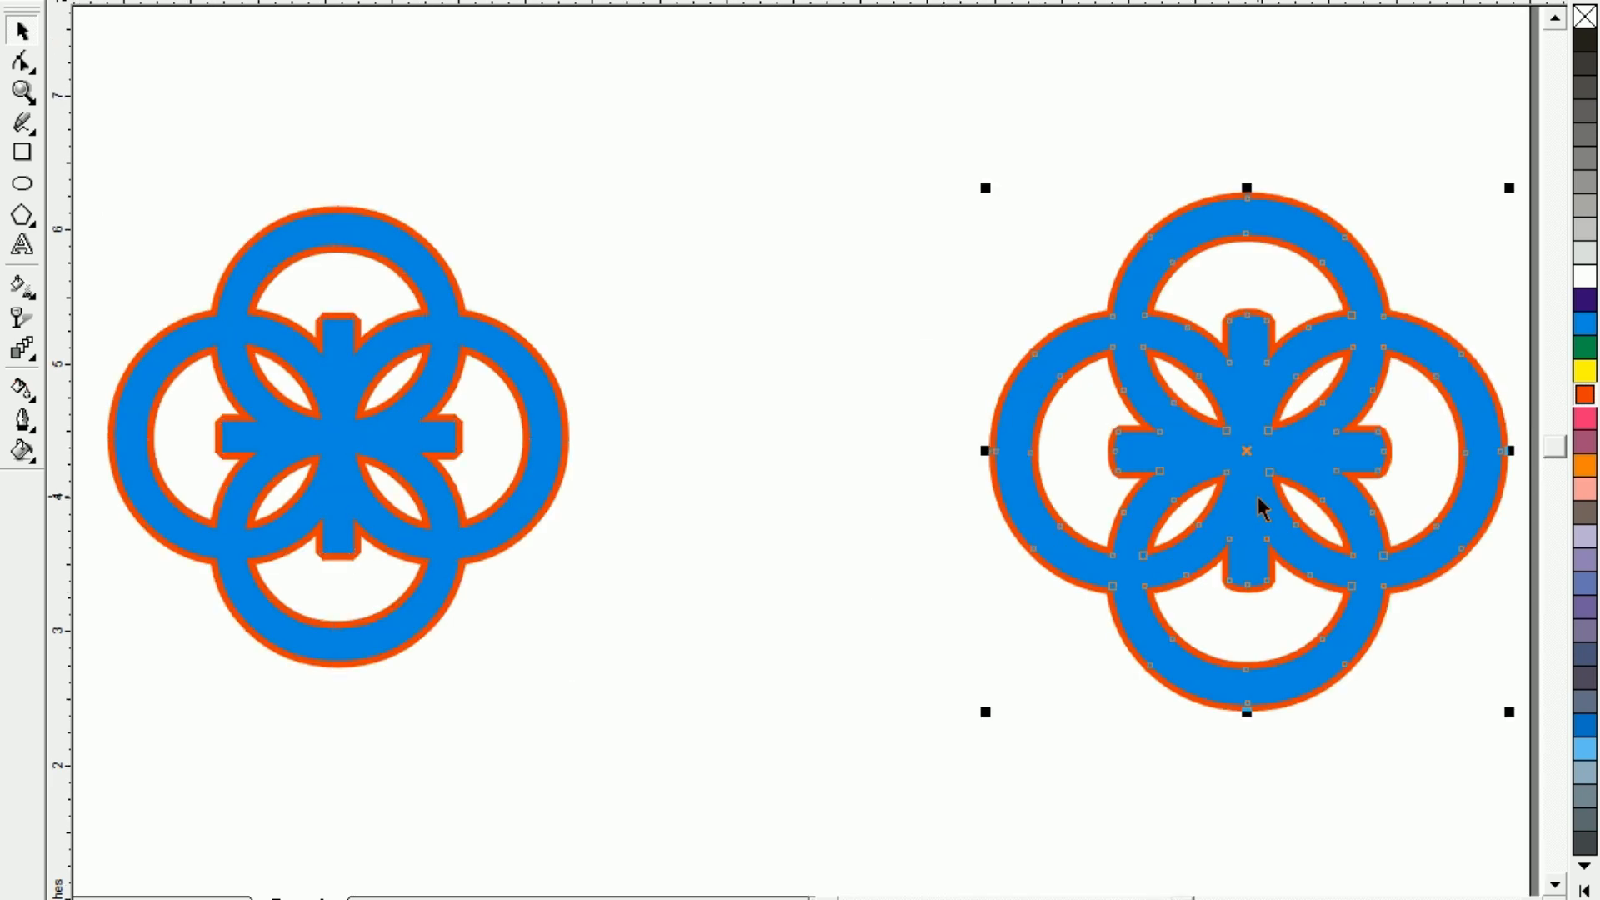
pyautogui.moveTo(1257, 508); pyautogui.dragTo(1256, 474)
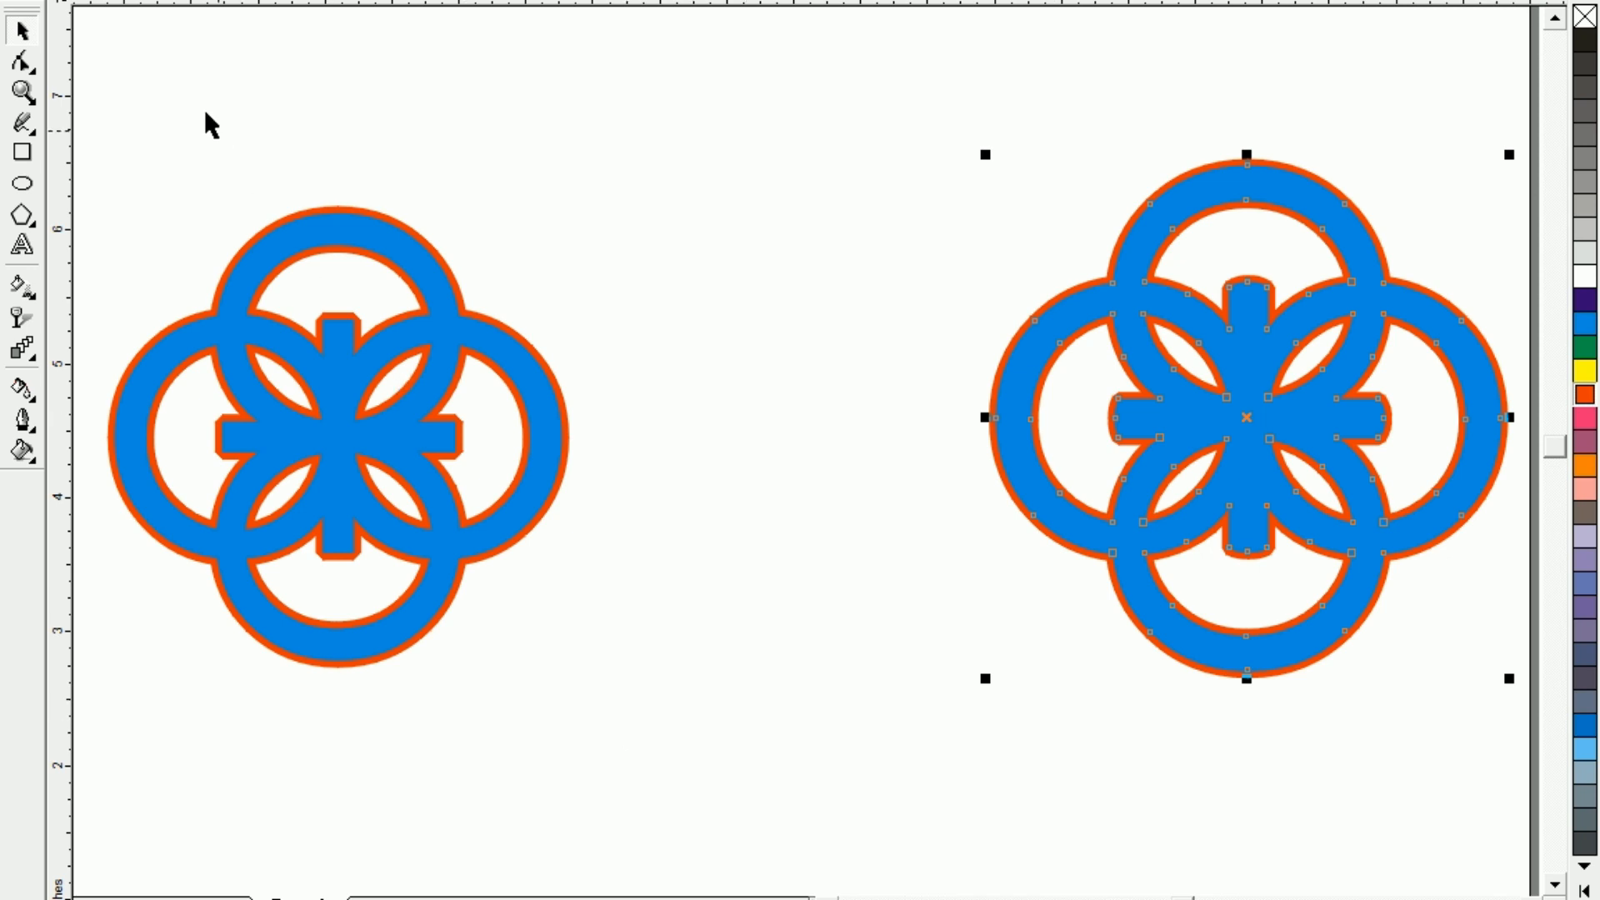
pyautogui.click(168, 75)
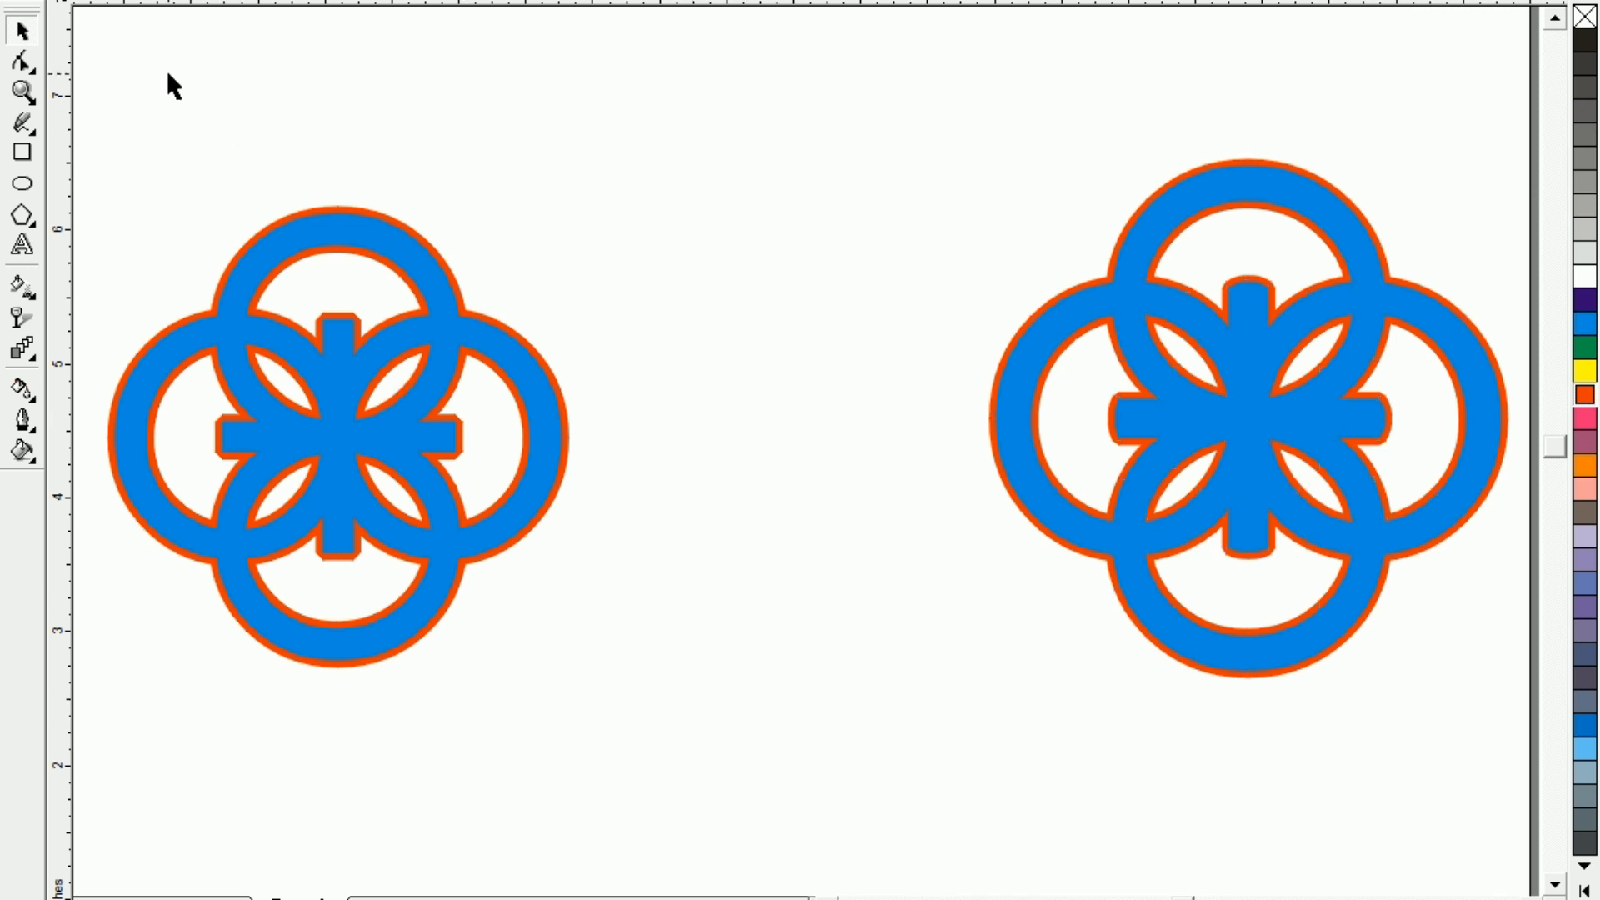